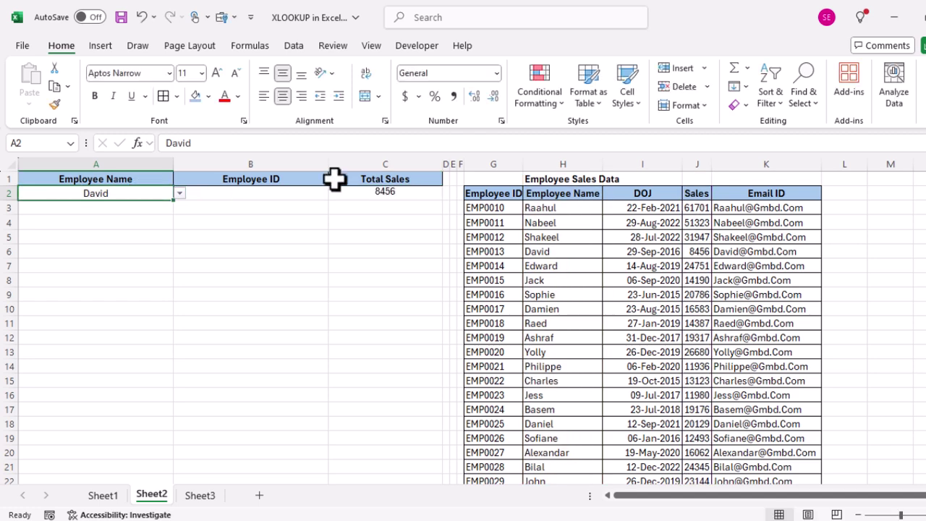
Examine the Employee Name and Sales columns and several employee rows in the Employee Sales Data table
click(553, 164)
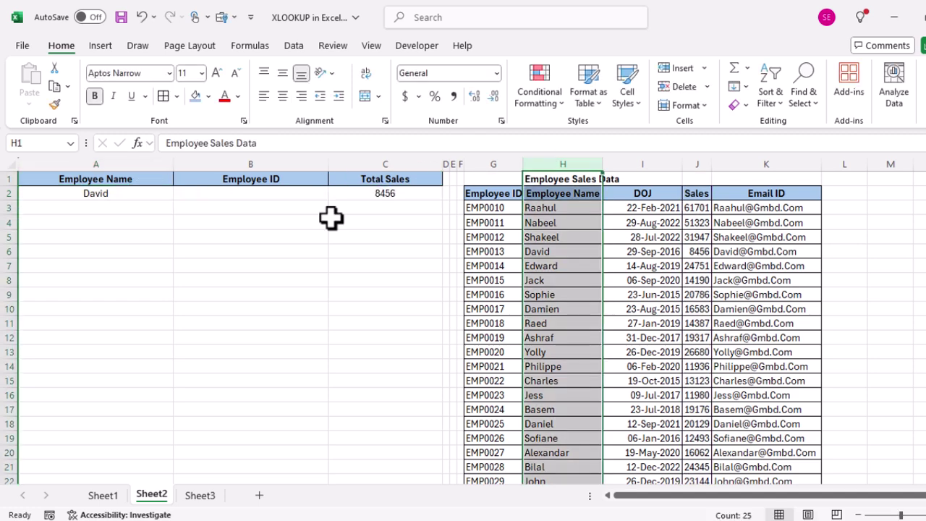
click(7, 237)
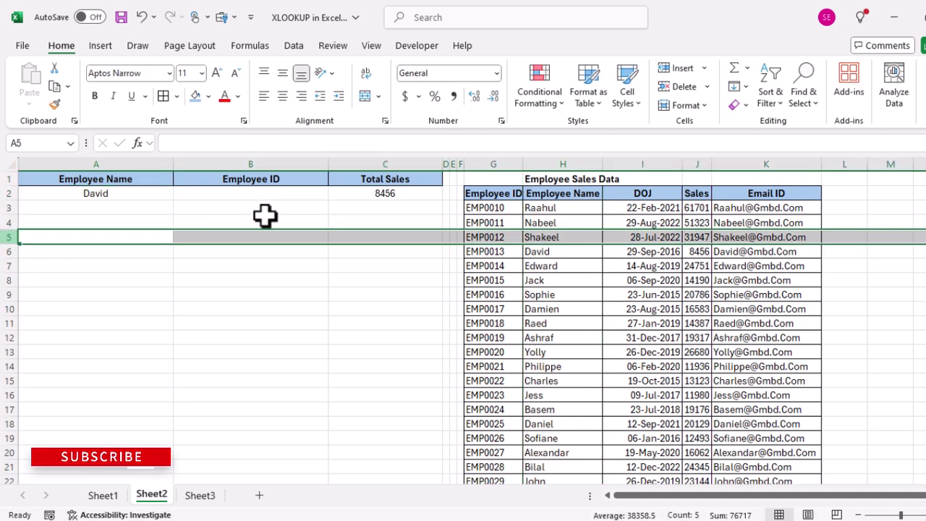
click(694, 159)
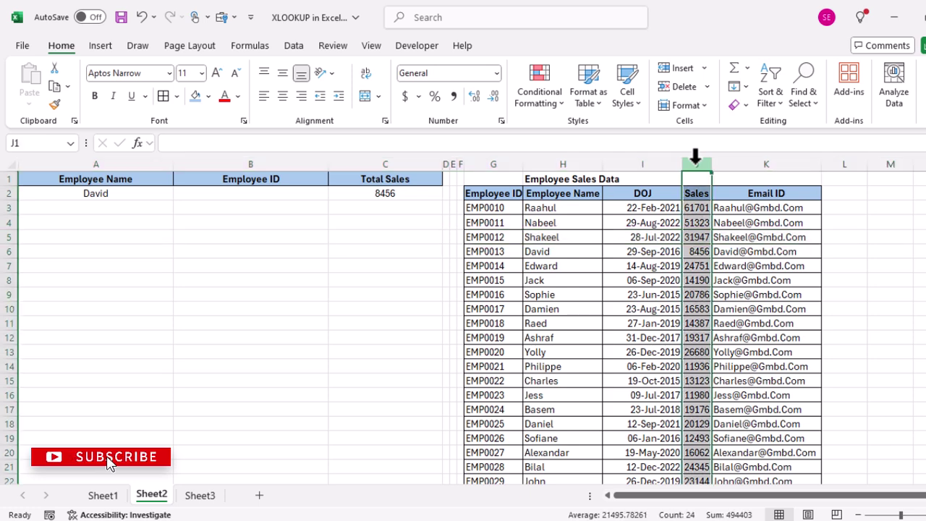
click(8, 266)
click(489, 241)
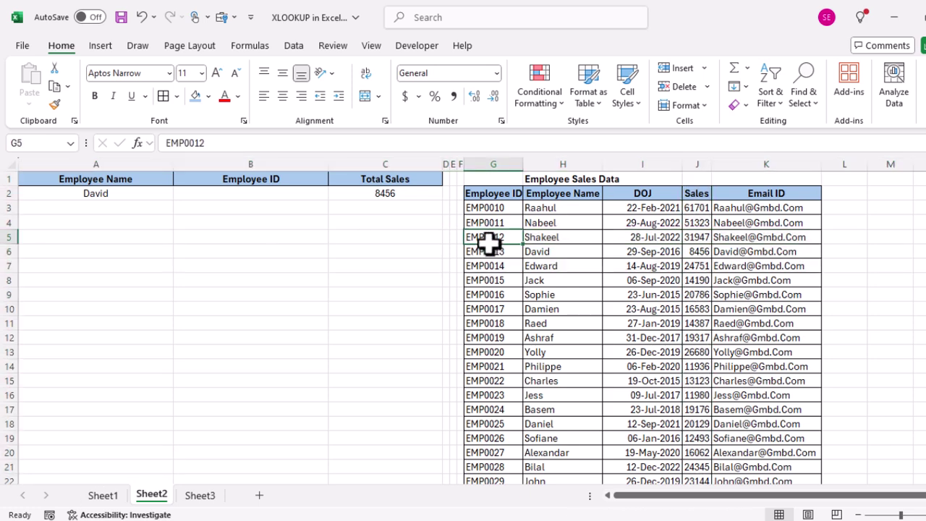
Inspect the XLOOKUP formula in the Total Sales cell C2, moving its argument hint clear of the sales table
click(416, 191)
double_click(416, 193)
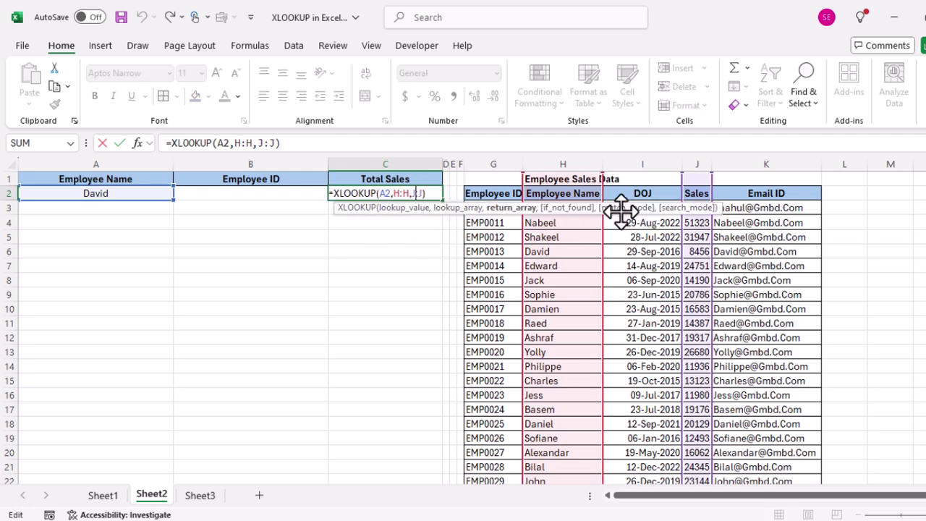
drag(535, 204, 144, 271)
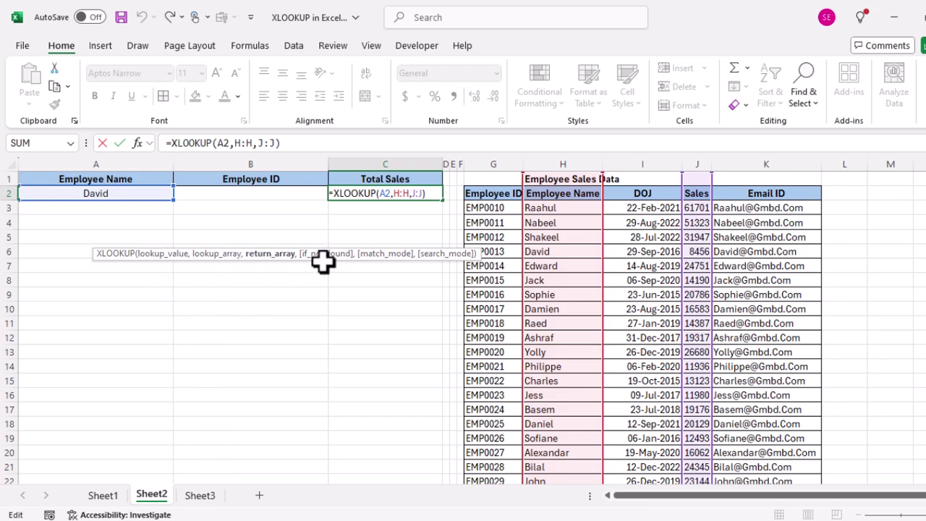
click(382, 193)
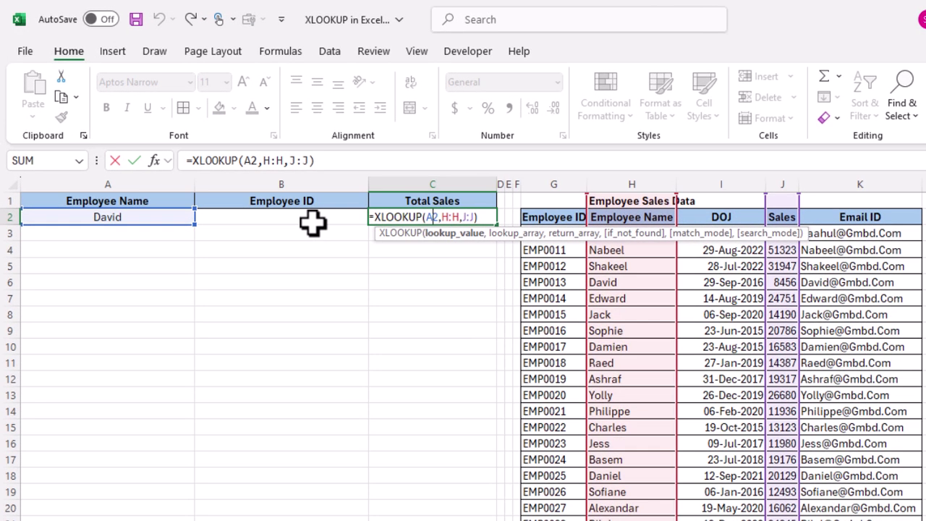
key(ctrl+Return)
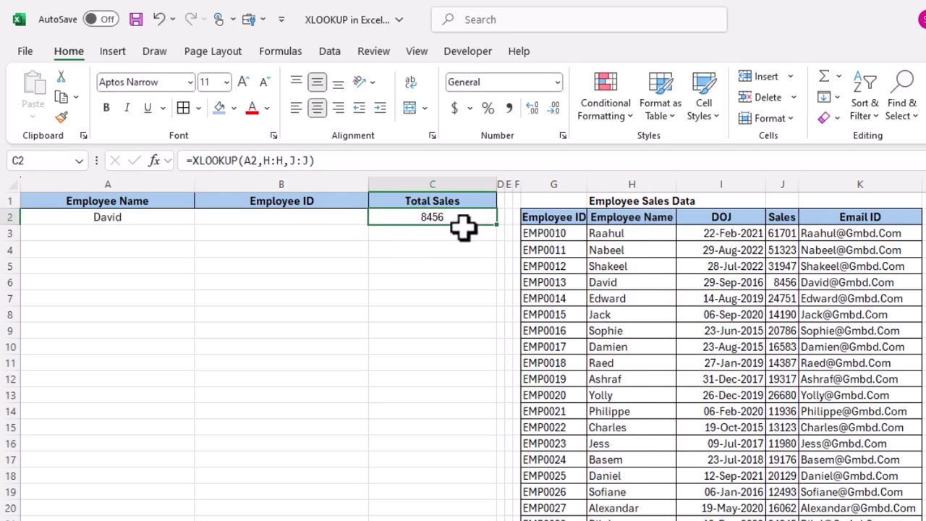
Review the lookup name in A2, the sales table, and the lookup_value and lookup_array arguments of C2's XLOOKUP formula
click(149, 217)
drag(553, 217, 868, 333)
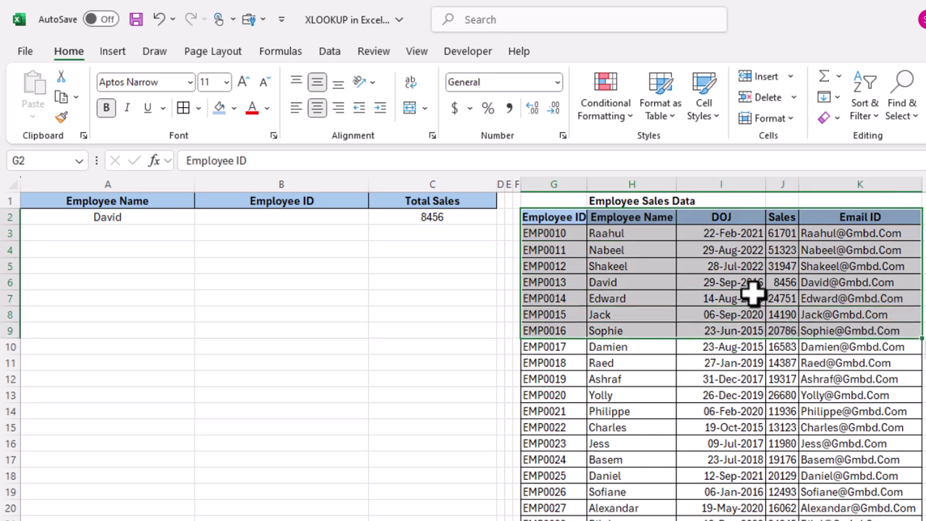
click(684, 297)
click(443, 219)
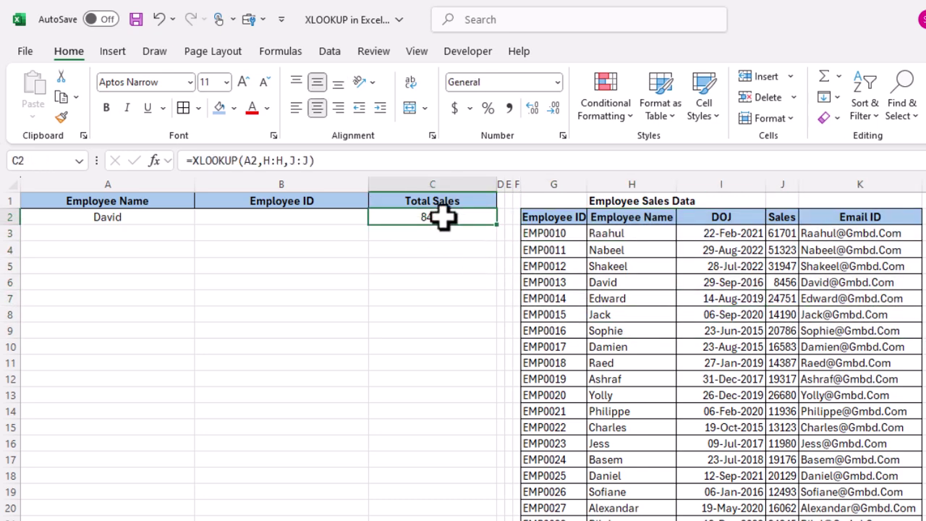
double_click(442, 218)
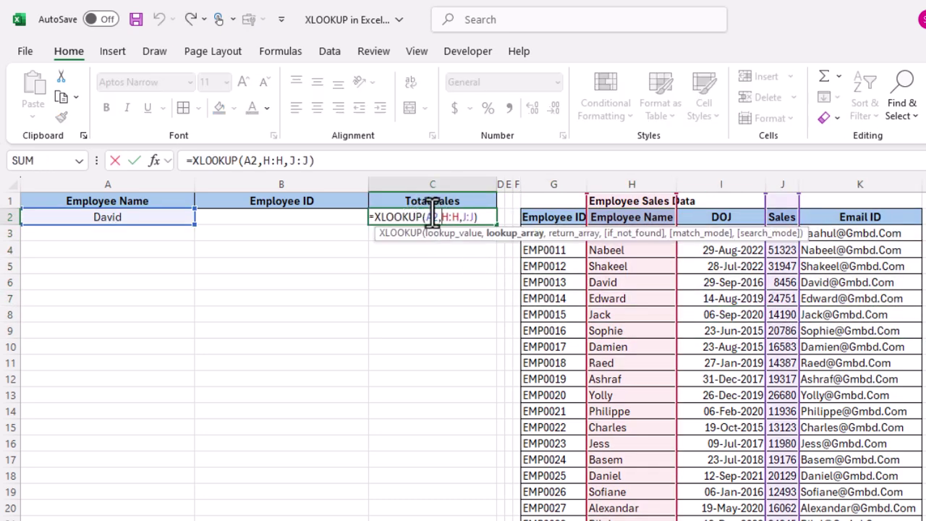
click(432, 217)
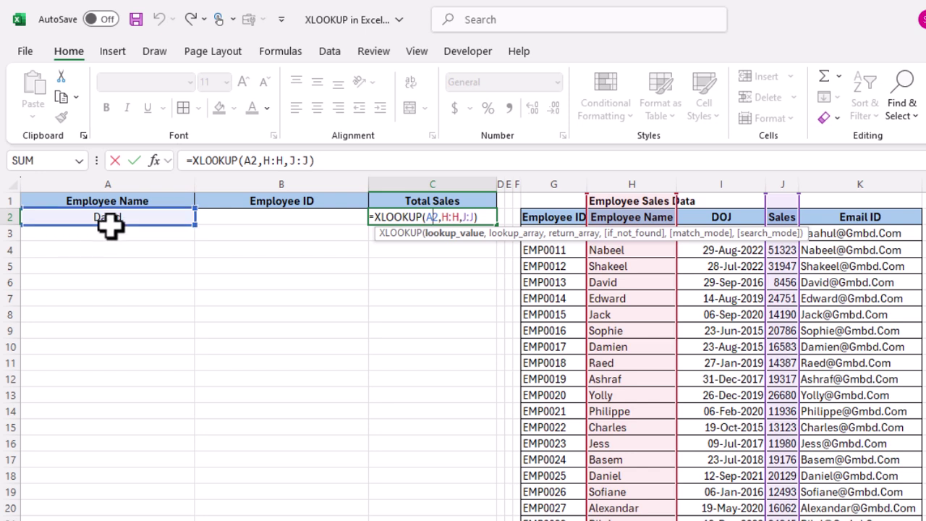
click(449, 216)
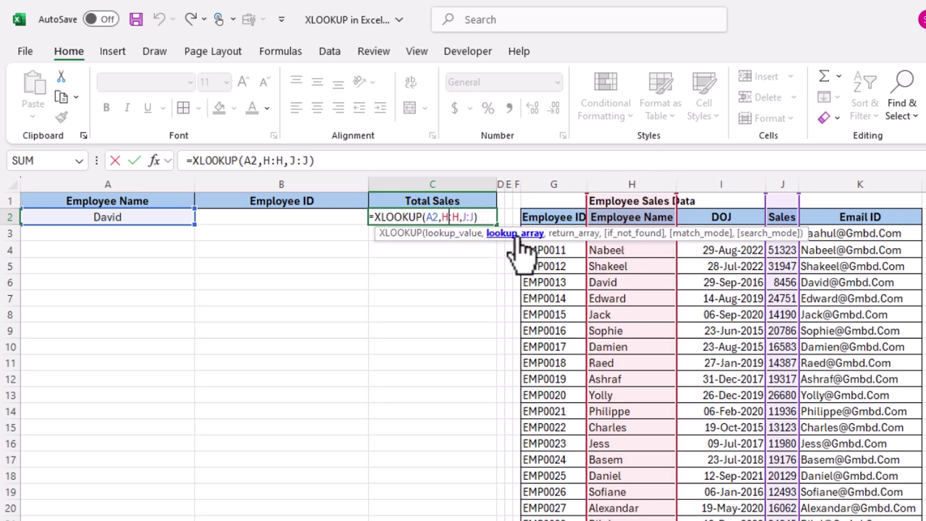
key(ctrl+Return)
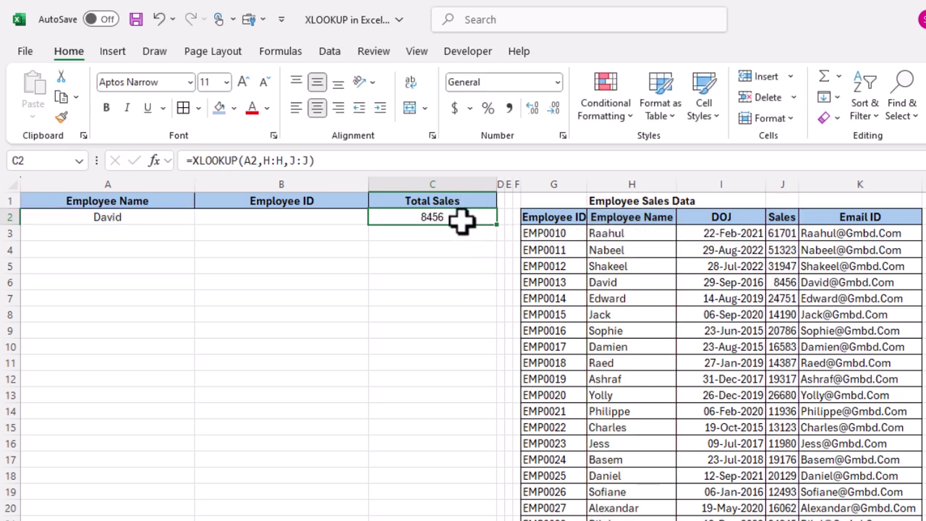
Trace how C2's XLOOKUP matches the name in A2 against column H and returns the figure from the Sales column J
double_click(464, 216)
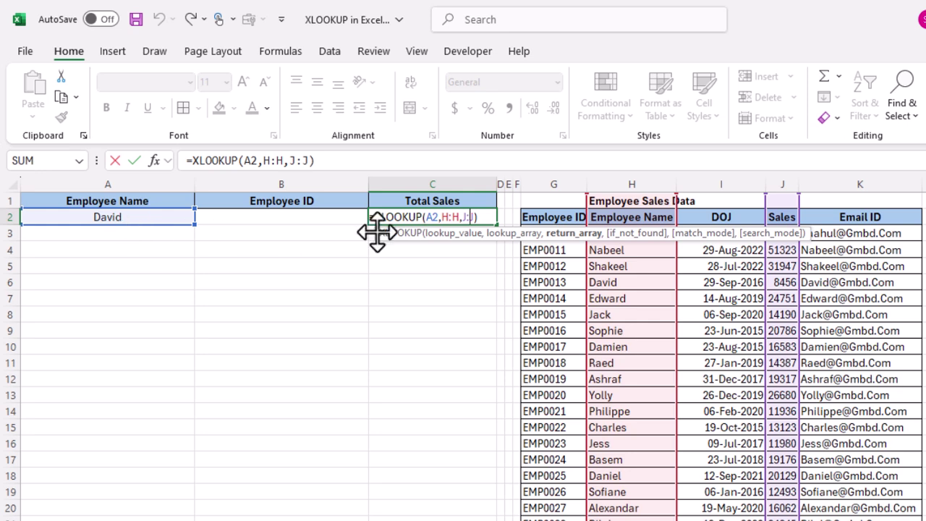
key(ctrl+Return)
click(146, 214)
click(629, 182)
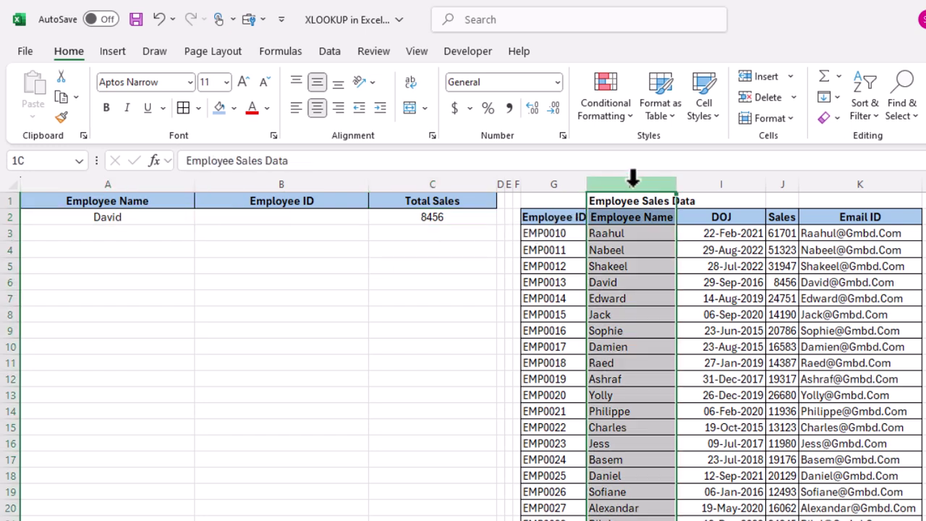
click(600, 286)
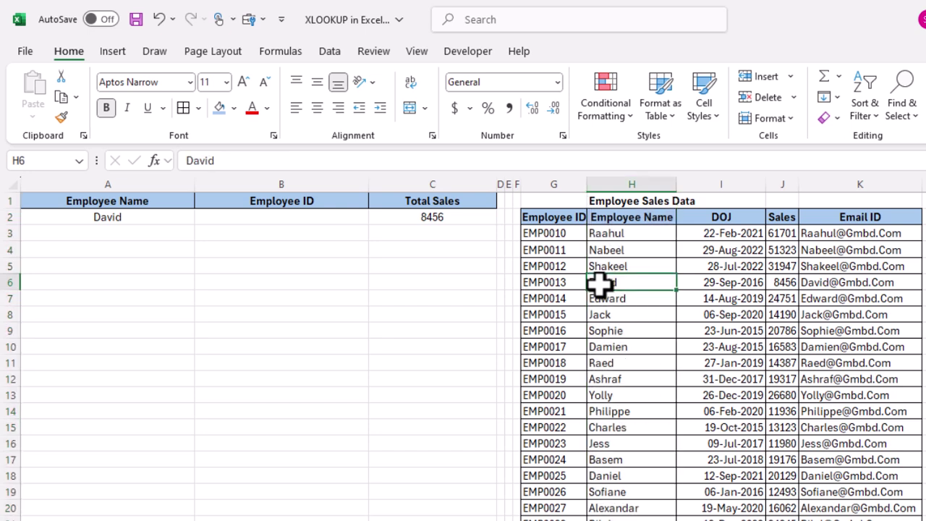
drag(635, 284, 780, 284)
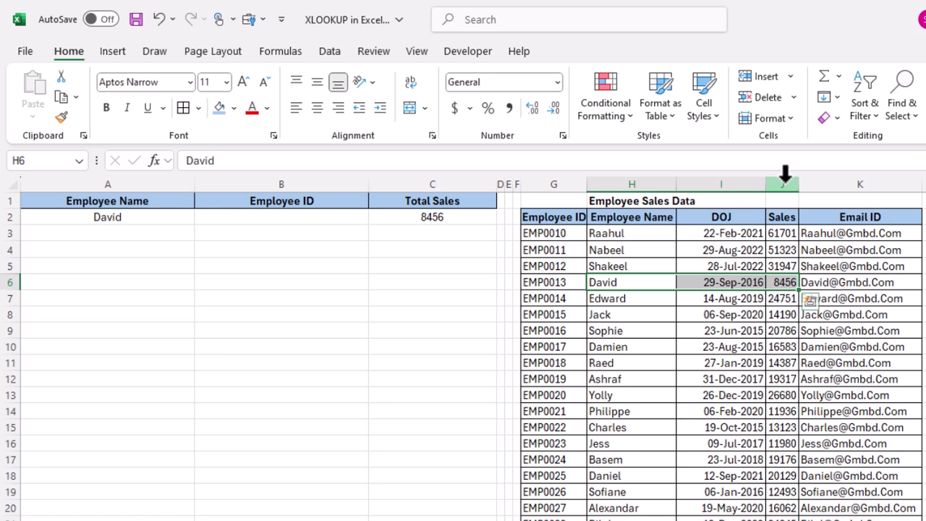
ctrl+click(785, 184)
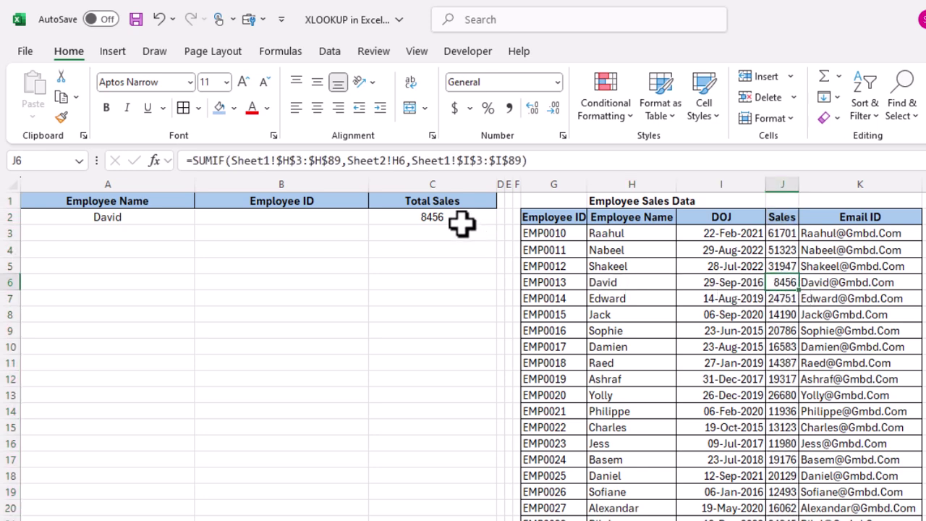
Recheck the lookup_array H:H and return_array J:J arguments in C2's XLOOKUP formula
click(463, 217)
double_click(461, 217)
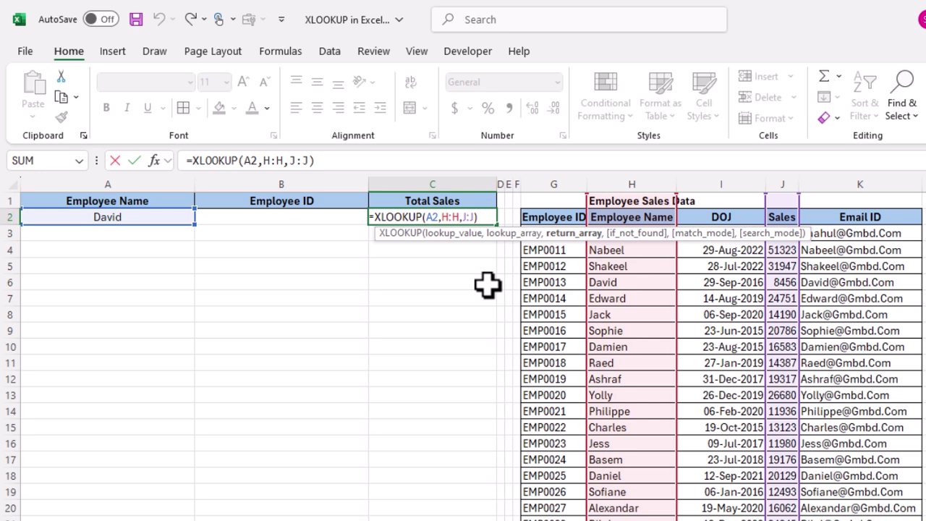
key(ctrl+Return)
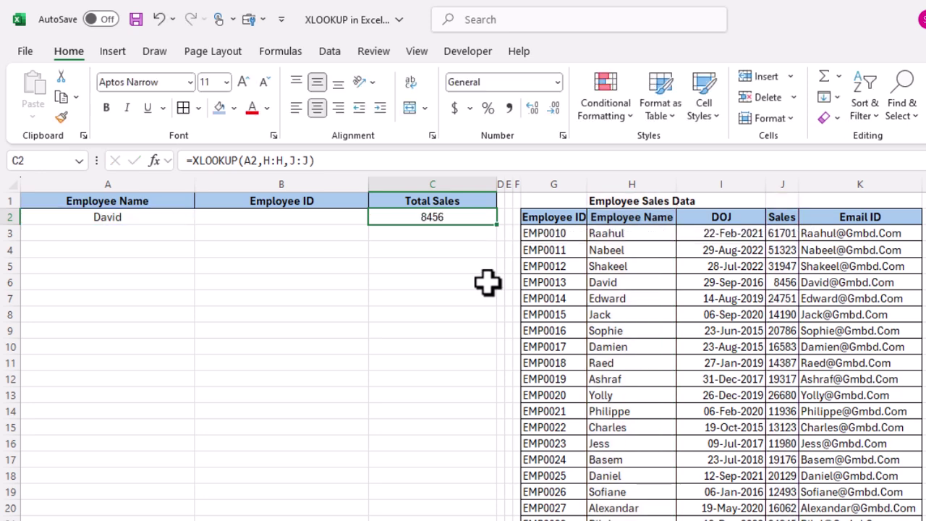
double_click(441, 216)
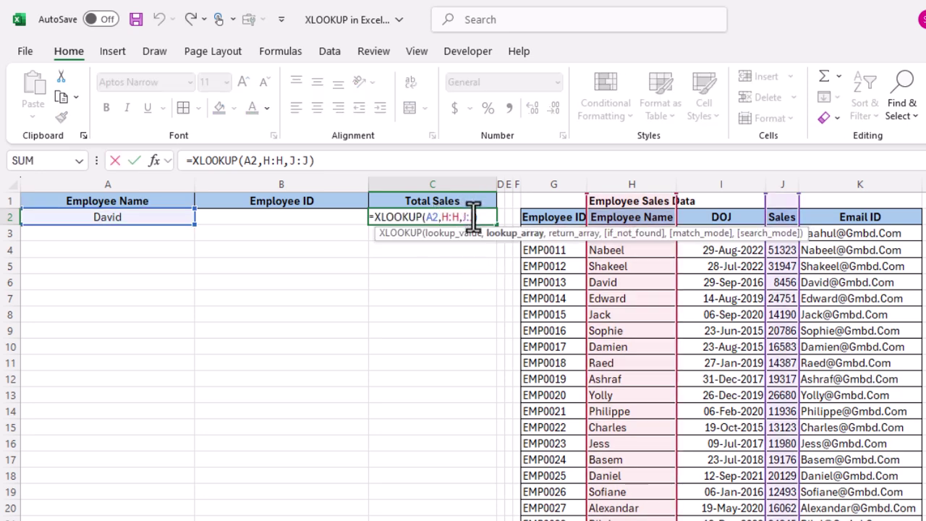
click(472, 217)
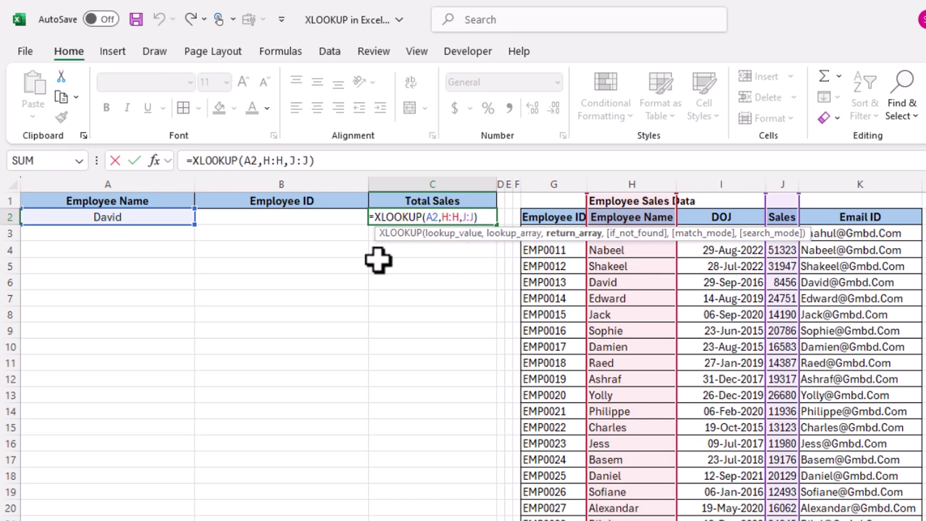
key(ctrl+Return)
Enter the formula =VLOOKUP(A2,H2:J25,3,FALSE) in cell C4 to look up the employee's sales with an exact match
click(449, 248)
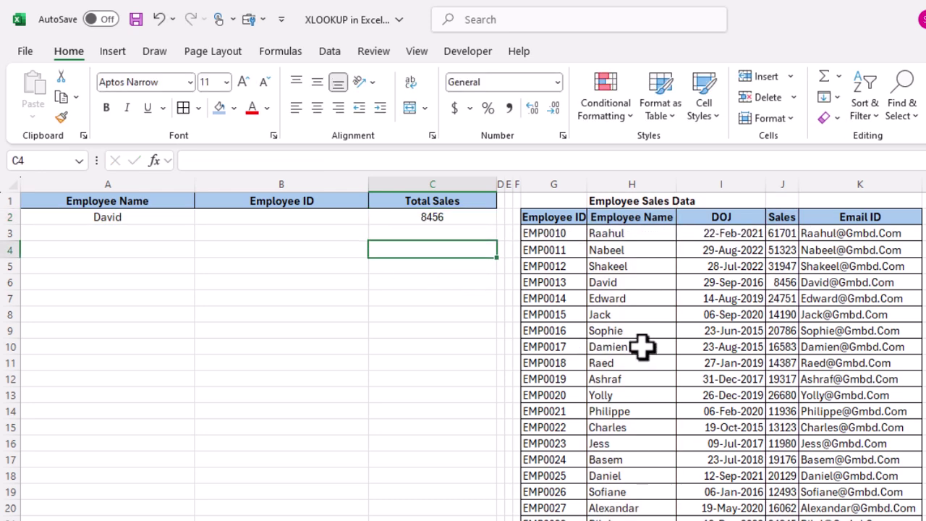
text(=vlo)
key(Tab)
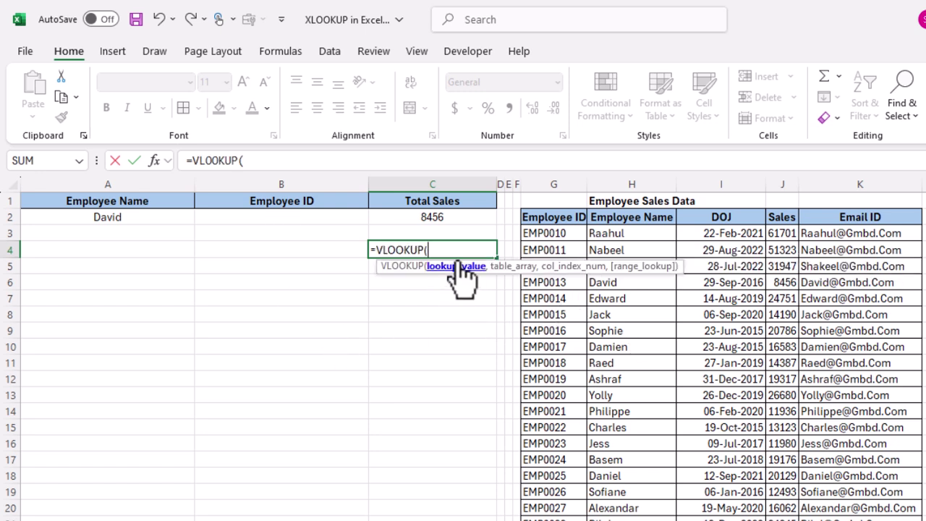
click(155, 216)
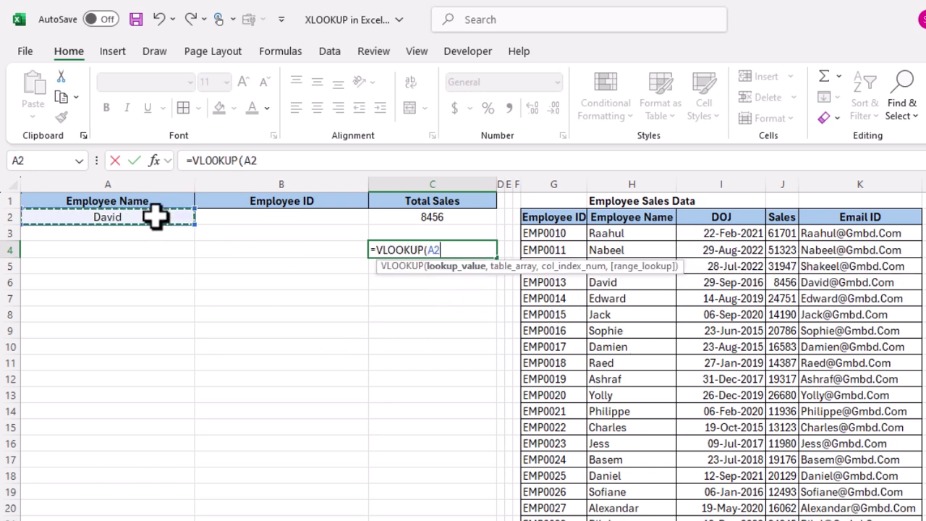
text(,)
drag(621, 221, 787, 502)
scroll(789, 471, up, 2)
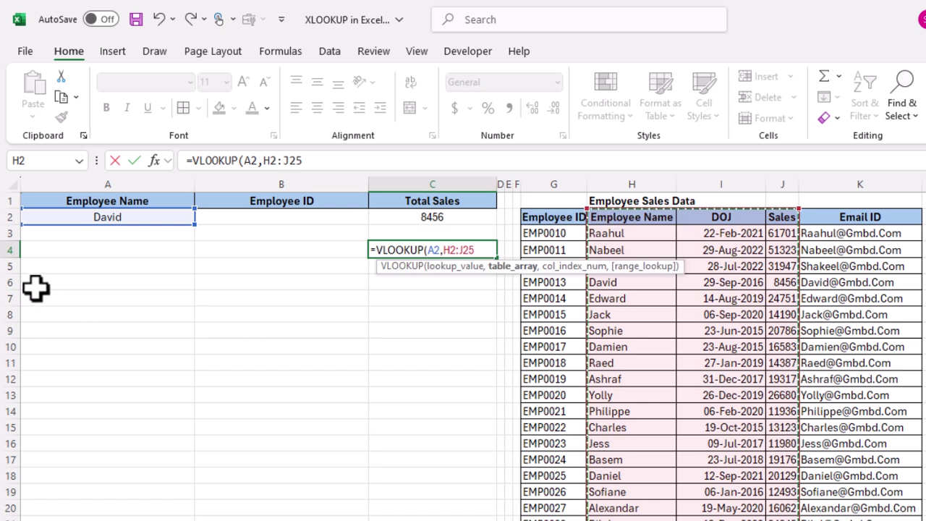
text(,)
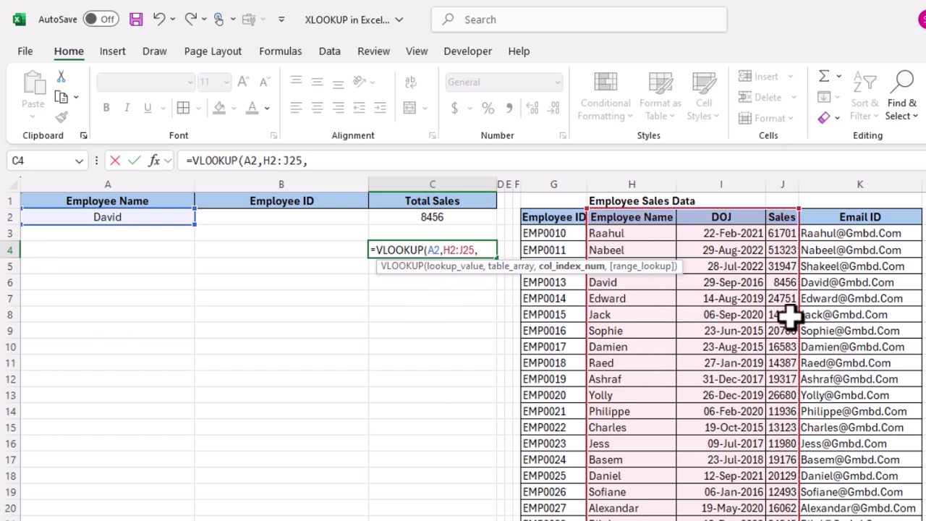
text(3,)
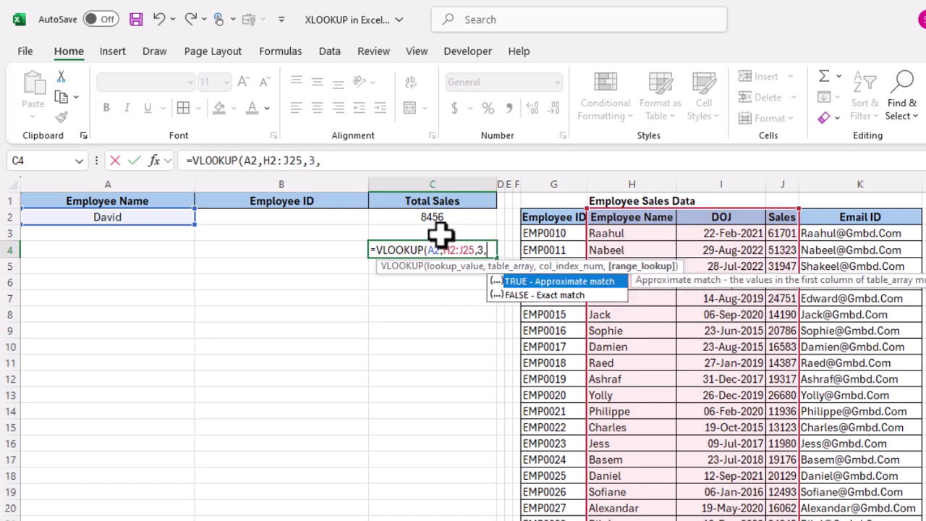
double_click(575, 296)
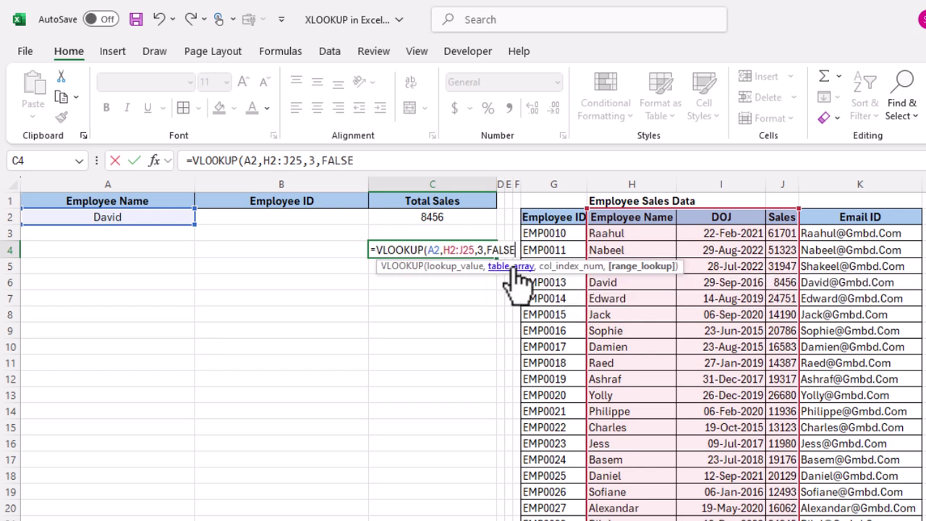
text())
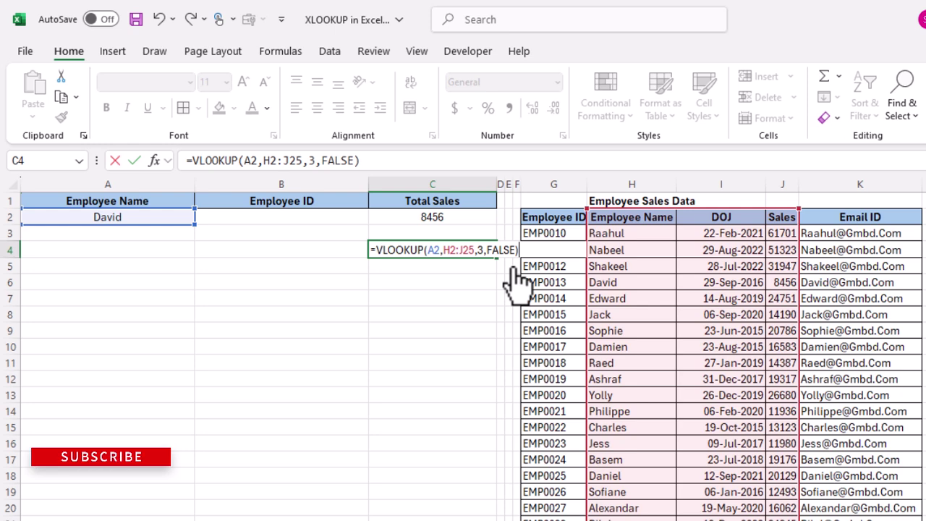
key(Return)
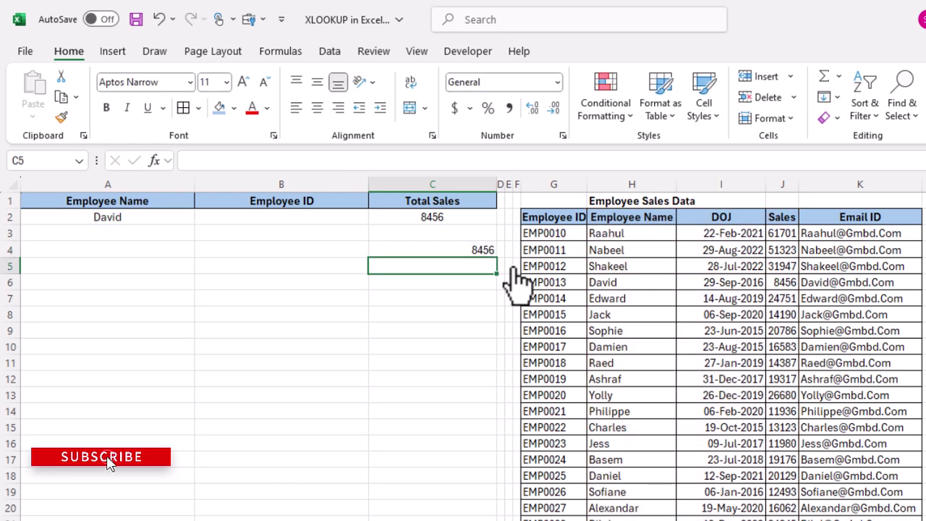
Compare the arguments of the VLOOKUP formula in C4 with those of the XLOOKUP formula in C2
double_click(437, 249)
click(505, 244)
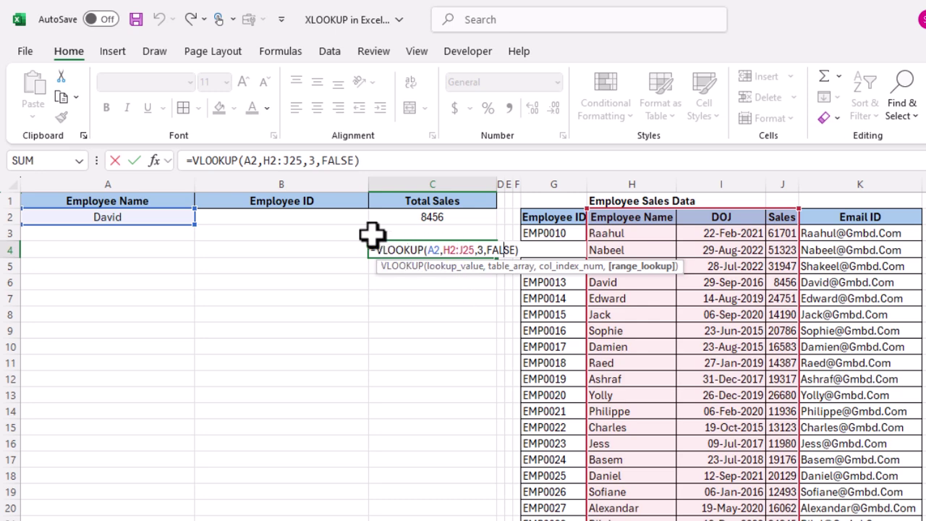
key(Escape)
click(457, 217)
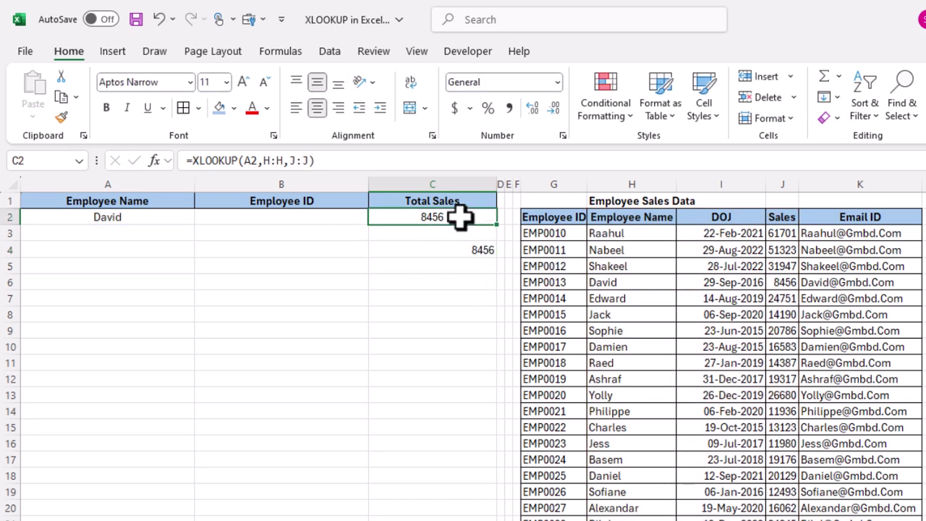
double_click(458, 220)
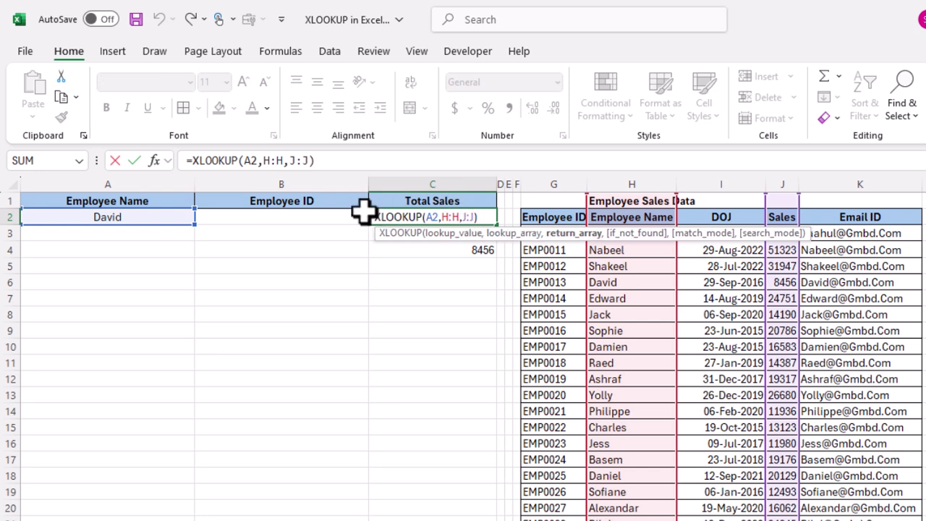
Review the match_mode options of C2's XLOOKUP, from exact match to wildcard character match, leaving the formula as it is
key(ctrl+Return)
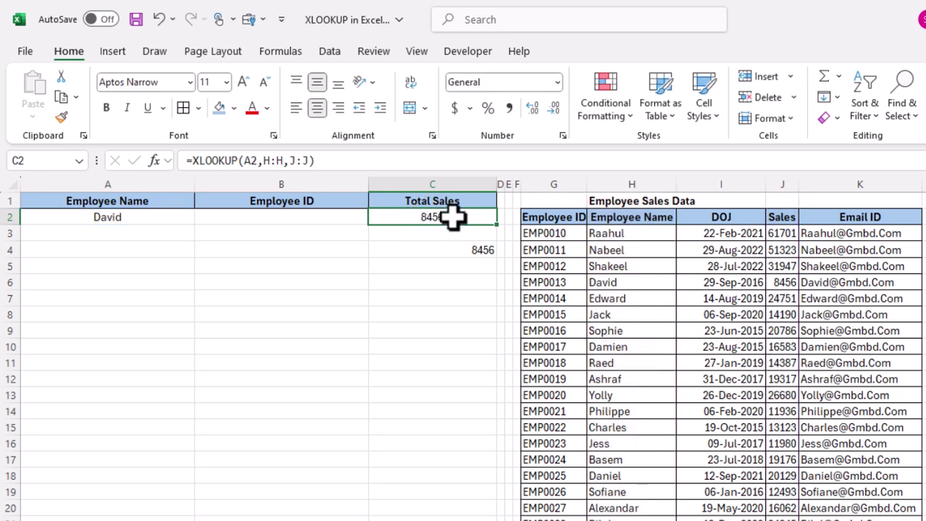
double_click(454, 219)
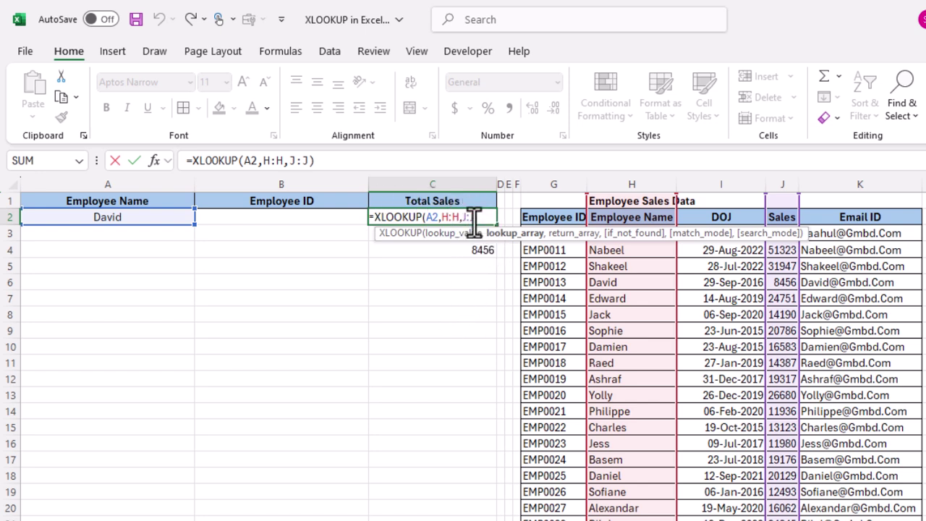
click(478, 224)
text(,,)
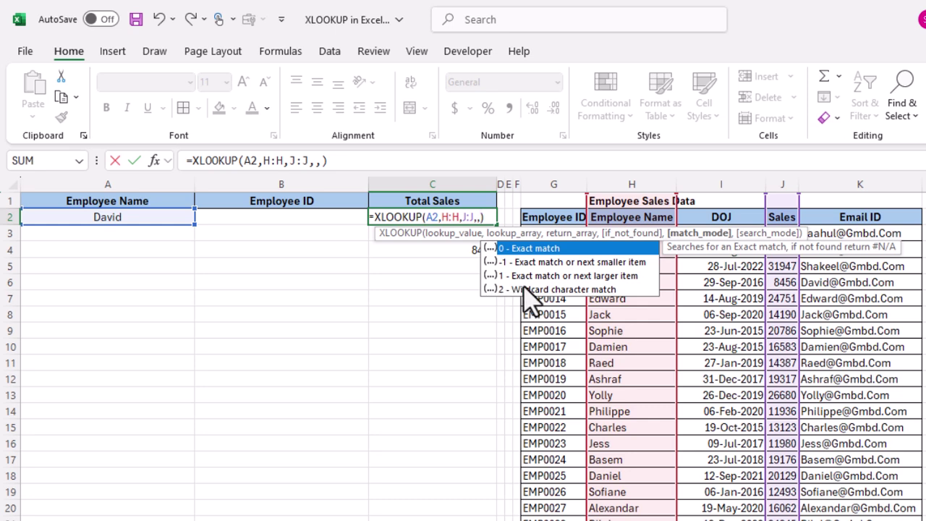
click(561, 289)
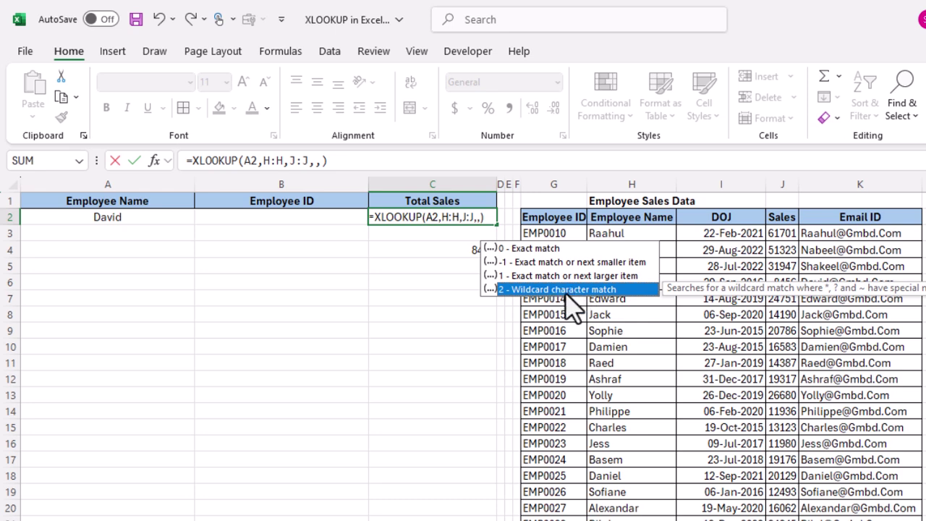
key(Escape)
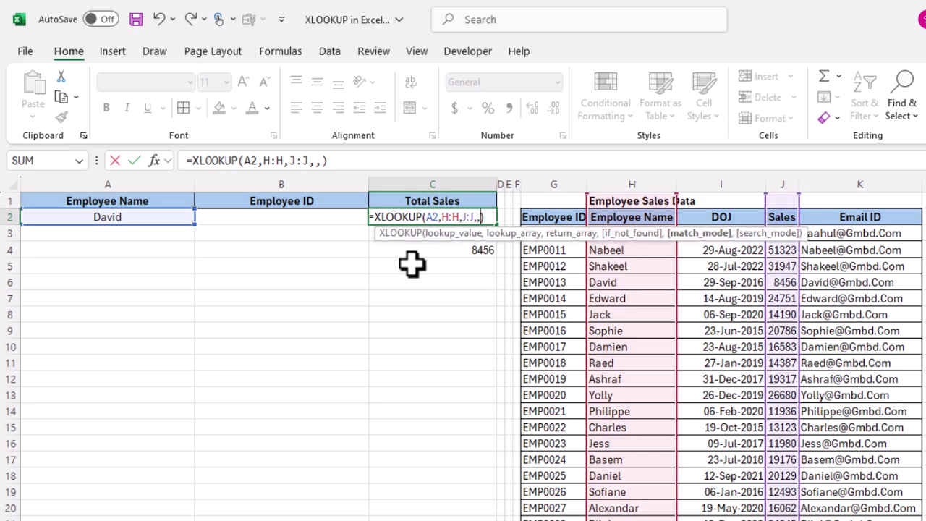
key(ctrl+Return)
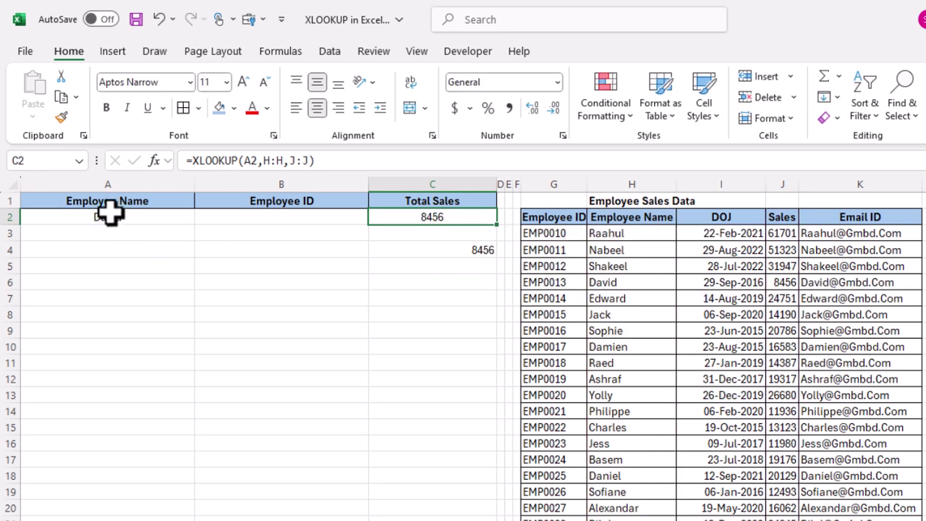
Replace the fourth letter of the employee name in A2 with the ? wildcard
double_click(109, 212)
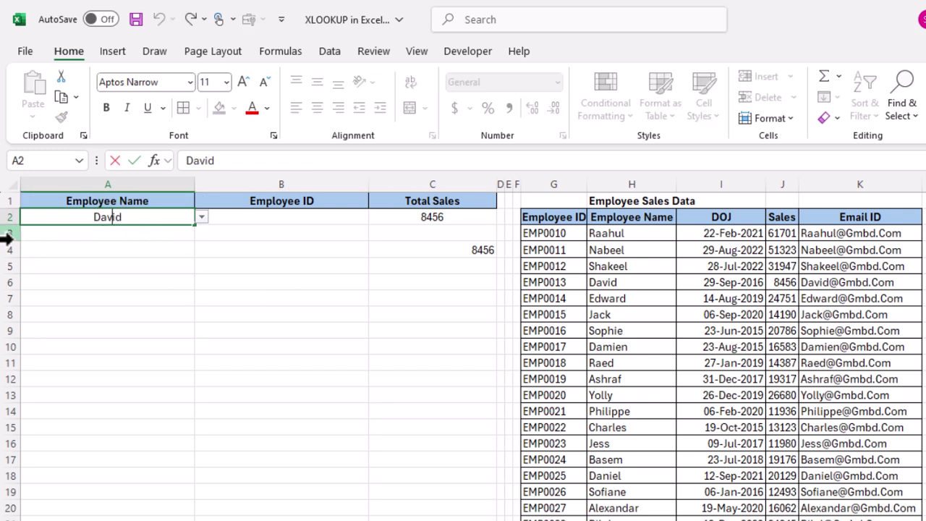
click(104, 244)
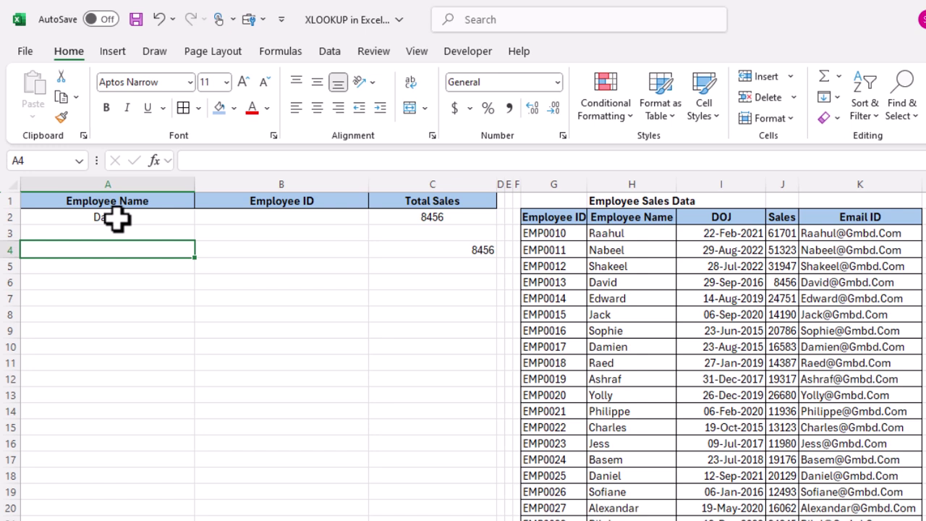
double_click(118, 217)
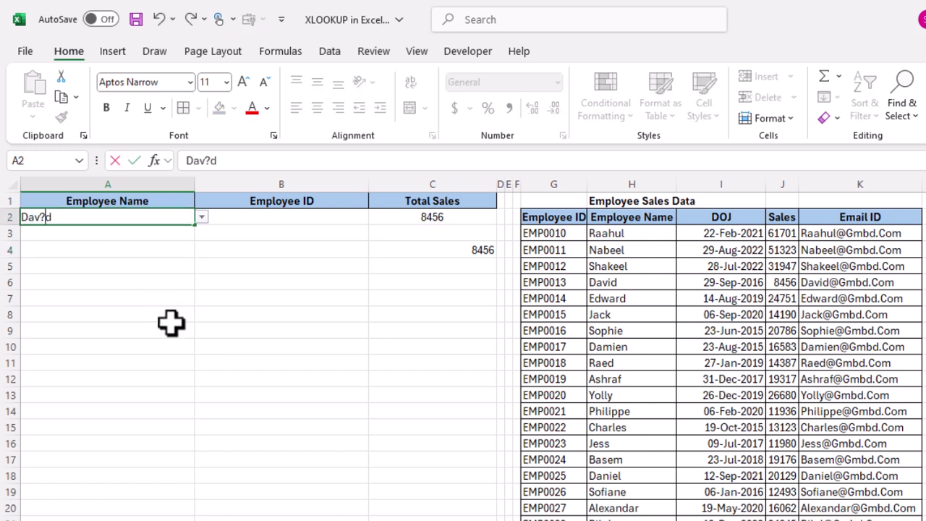
key(Return)
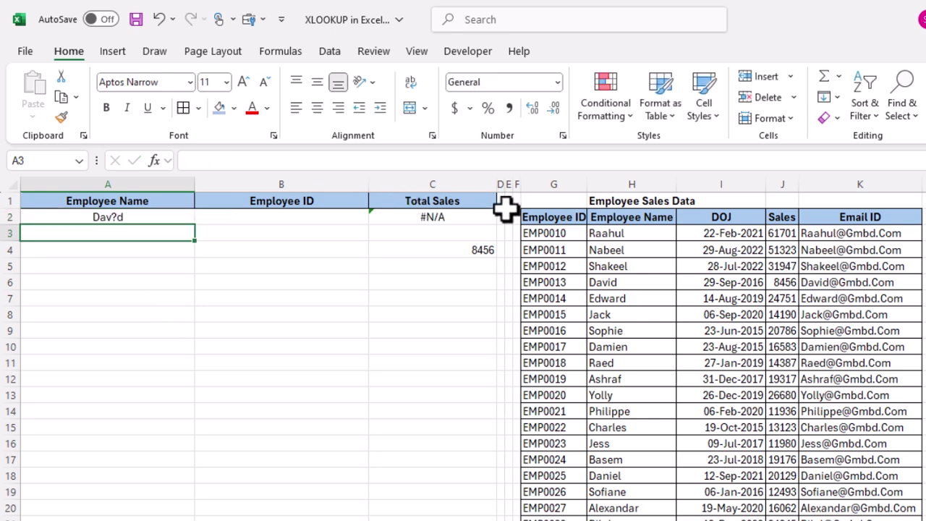
Set C2's XLOOKUP to wildcard character matching with the formula =XLOOKUP(A2,H:H,J:J,,2)
click(472, 216)
double_click(469, 217)
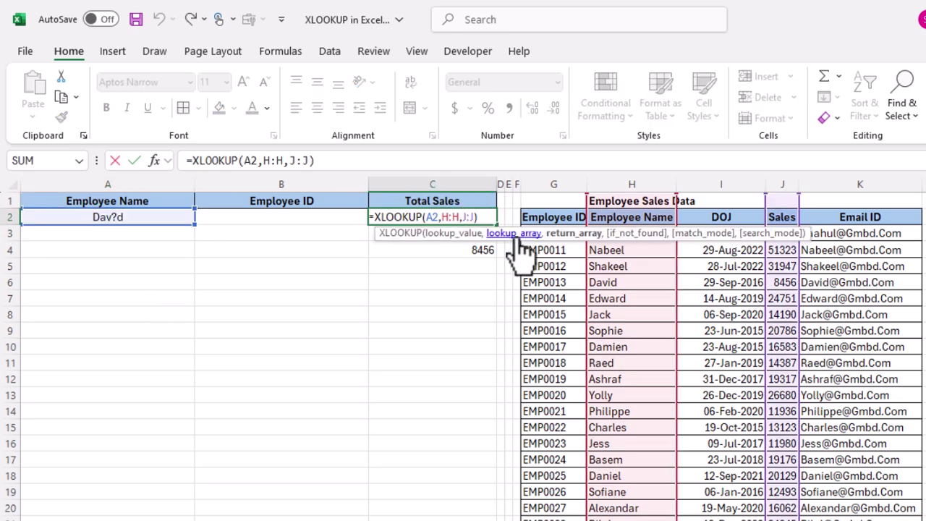
text(,,)
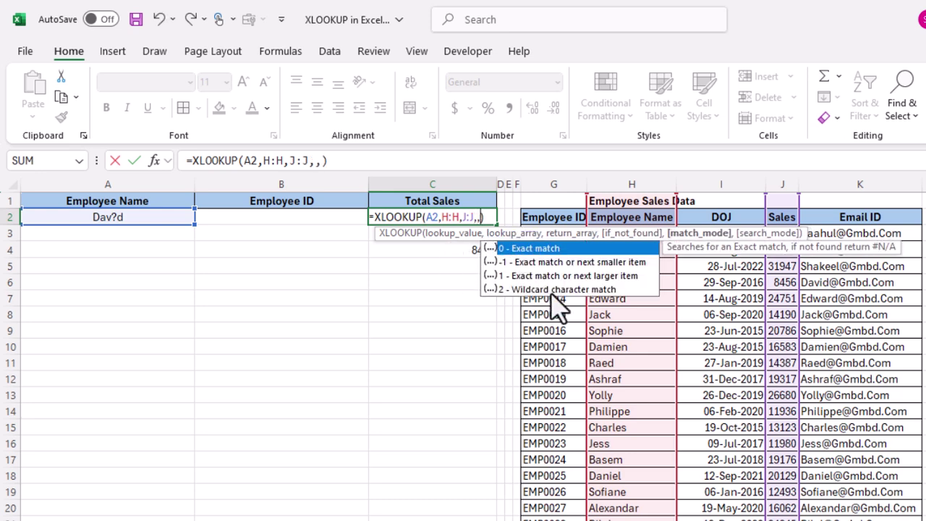
double_click(557, 288)
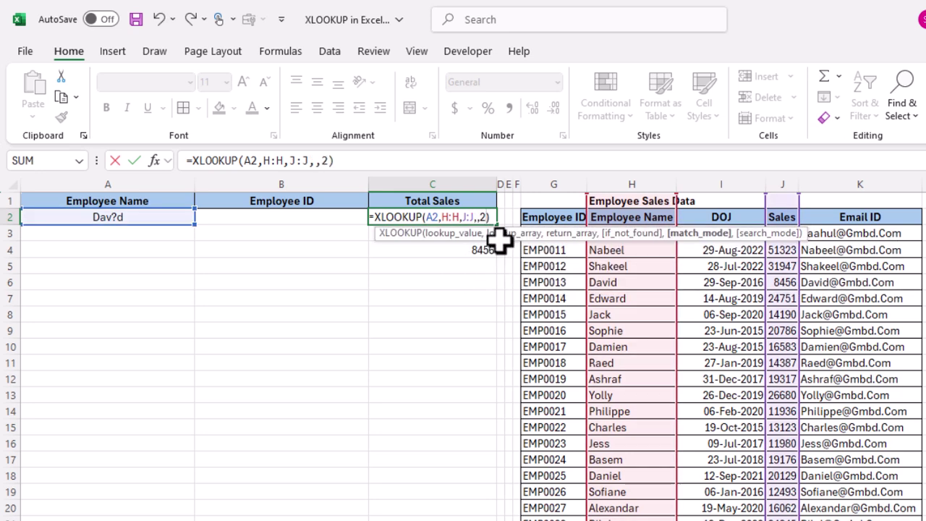
key(Return)
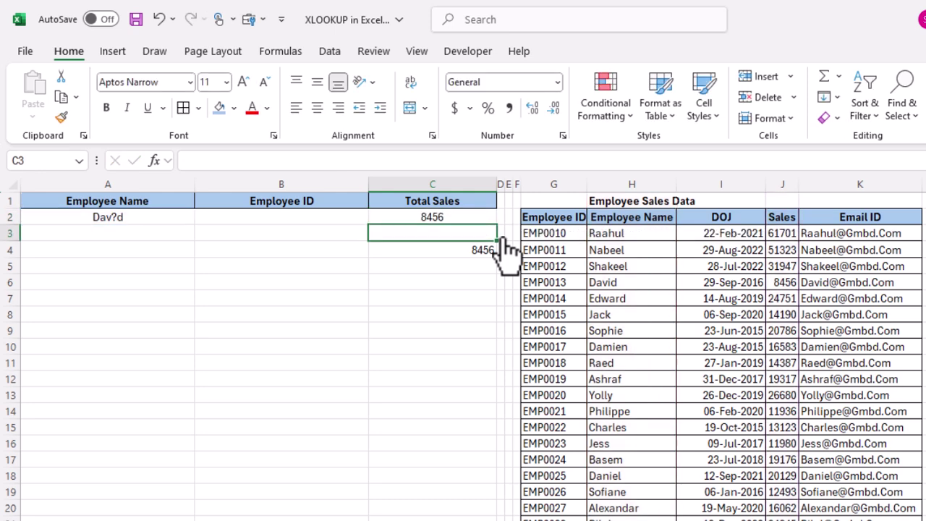
Compare the return_array J:J in C2's XLOOKUP with the table range H2:J25 and column index 3 in C4's VLOOKUP
drag(114, 212, 463, 214)
click(463, 215)
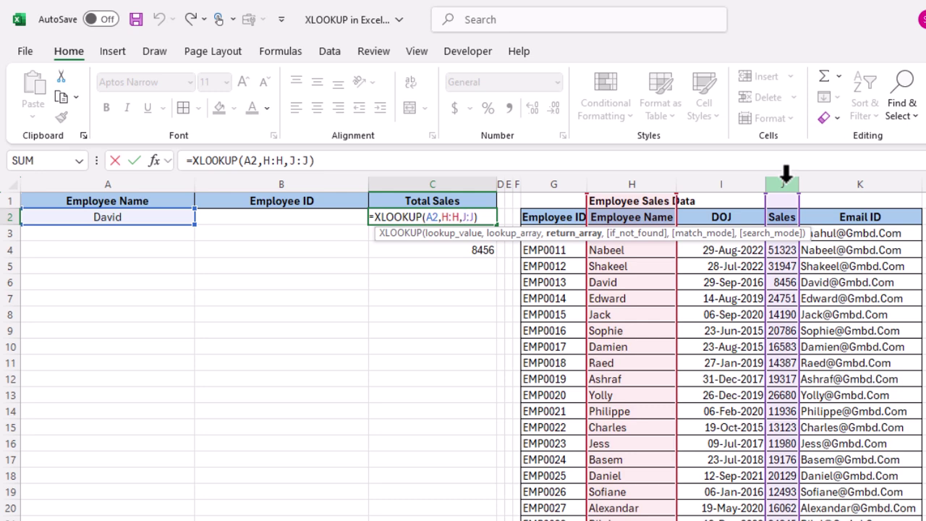
key(Escape)
double_click(477, 250)
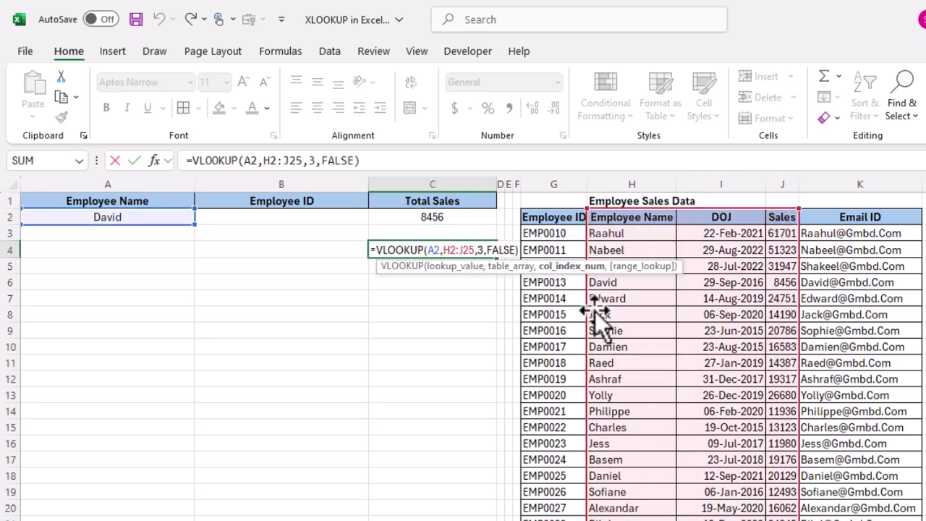
key(ctrl+Return)
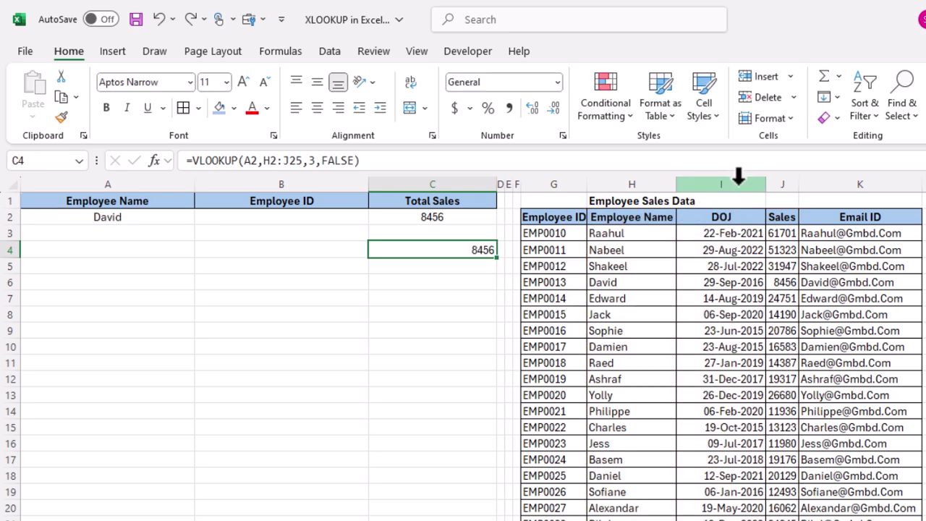
Insert a blank column before the DOJ column in the employee sales data
click(738, 177)
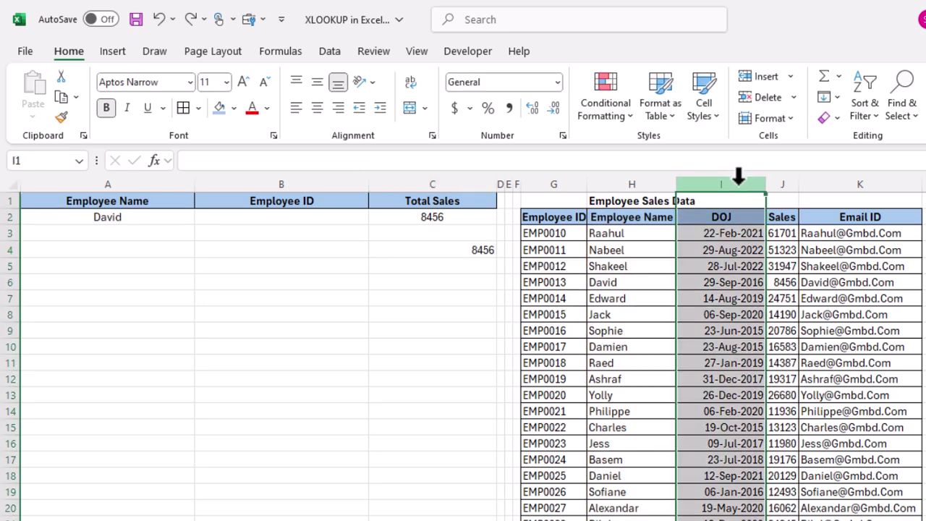
click(465, 216)
click(492, 250)
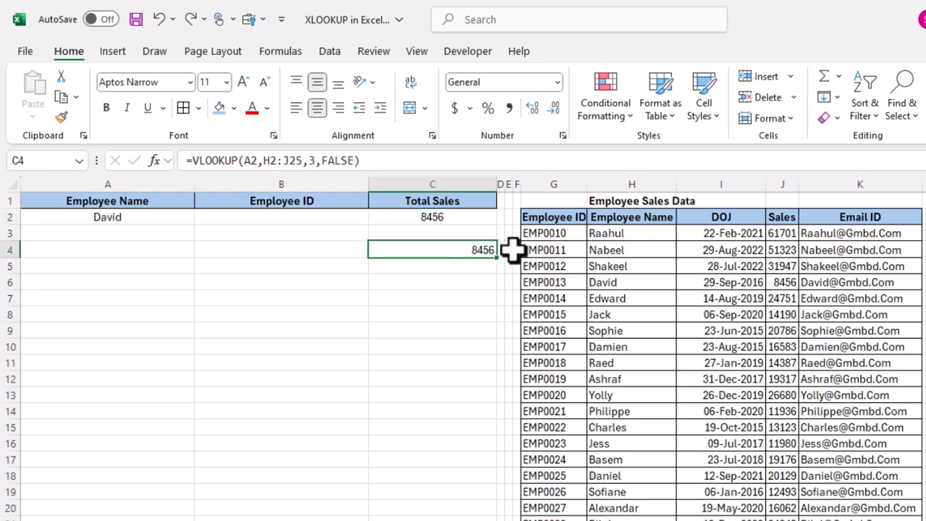
click(728, 180)
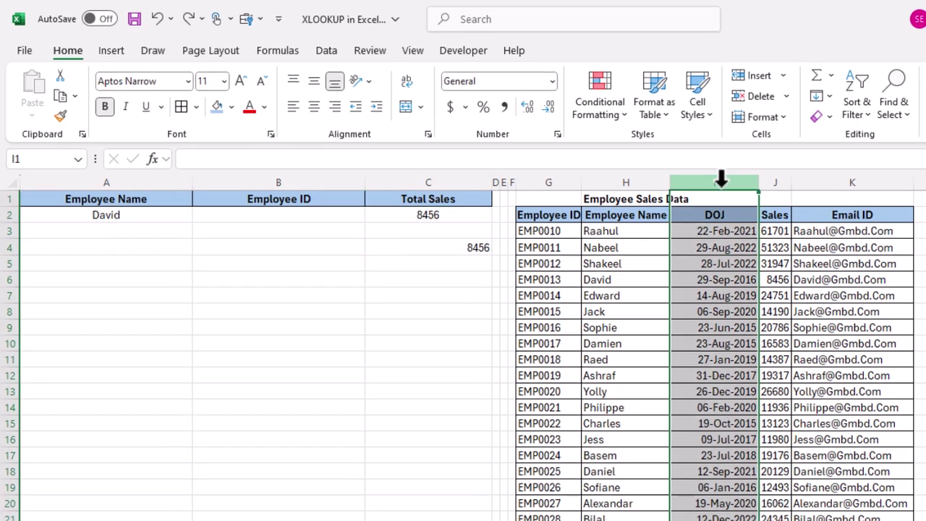
key(ctrl+shift+plus)
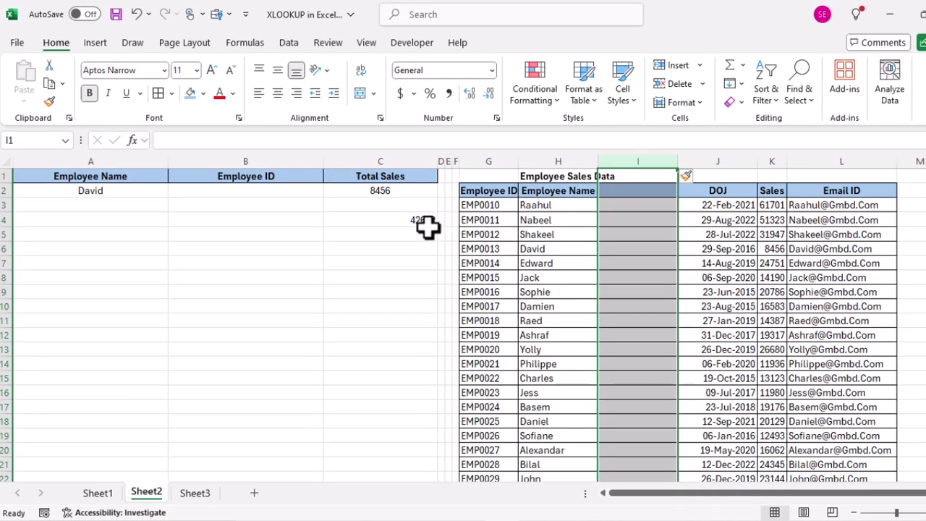
Check how the inserted column affects the references in C4's VLOOKUP and C2's XLOOKUP
click(427, 222)
double_click(426, 221)
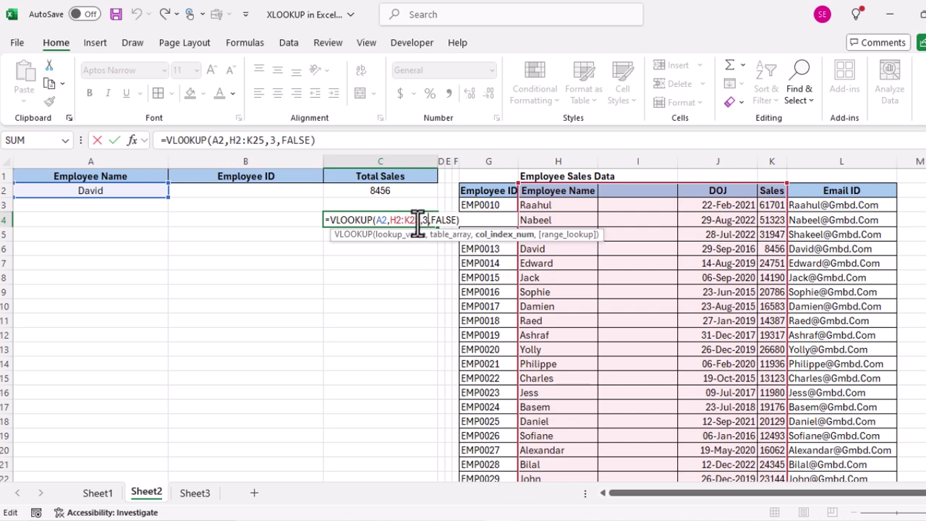
click(382, 189)
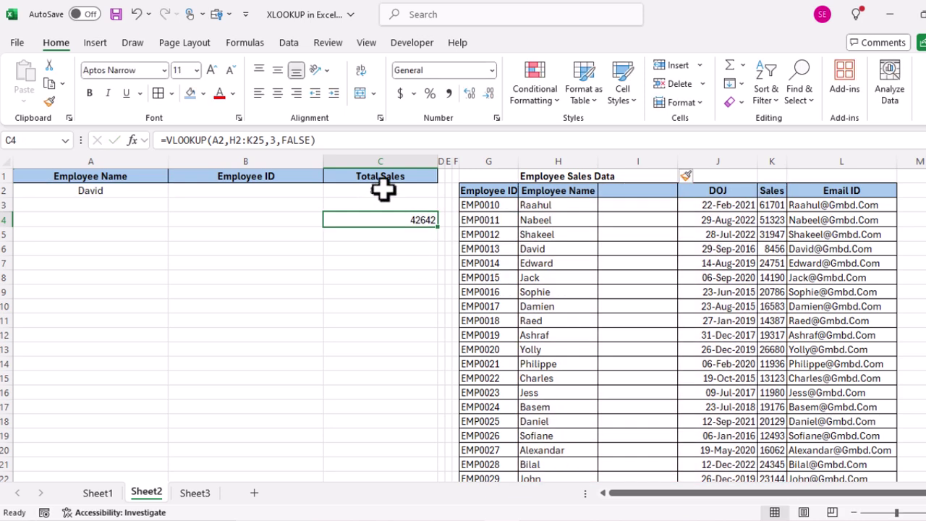
double_click(382, 189)
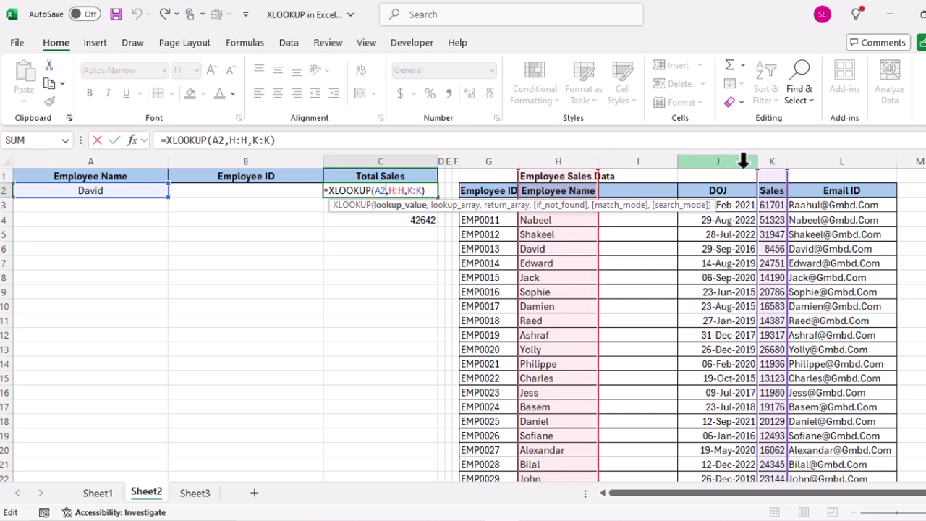
key(Return)
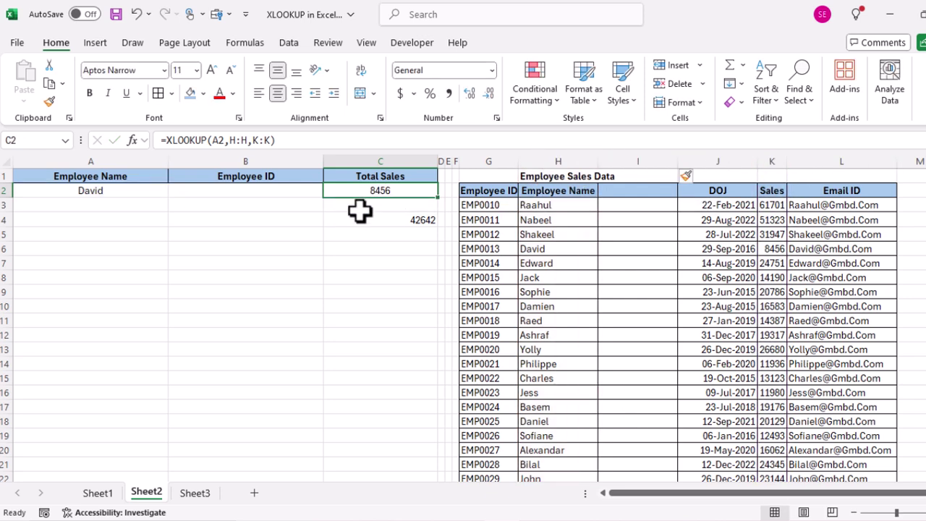
double_click(414, 220)
key(Escape)
Undo the column insertions, delete the DOJ column from the employee sales data and check C4's VLOOKUP
click(669, 159)
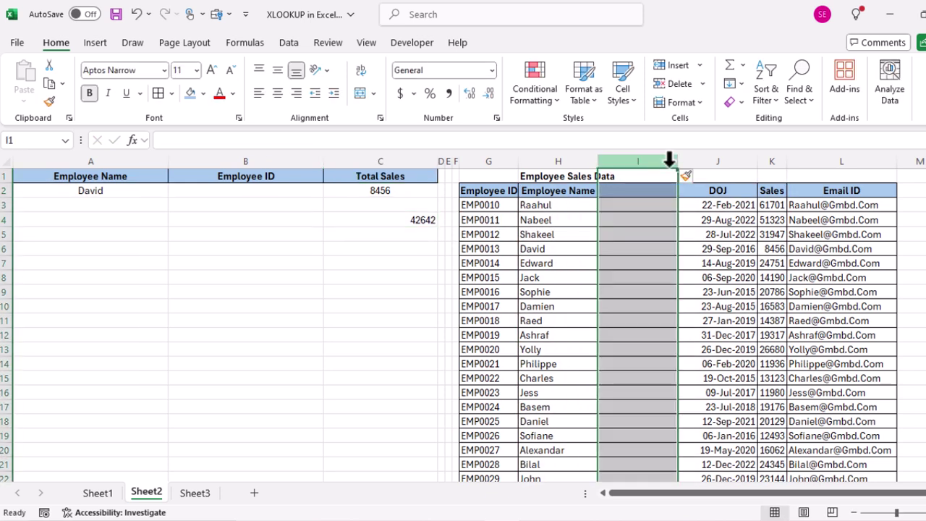
key(ctrl+shift+equal)
key(ctrl+z)
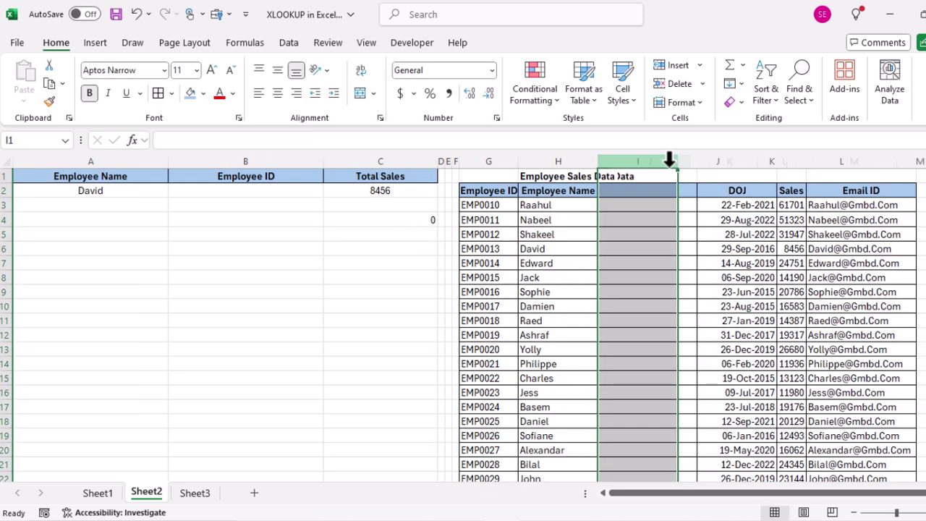
key(ctrl+minus)
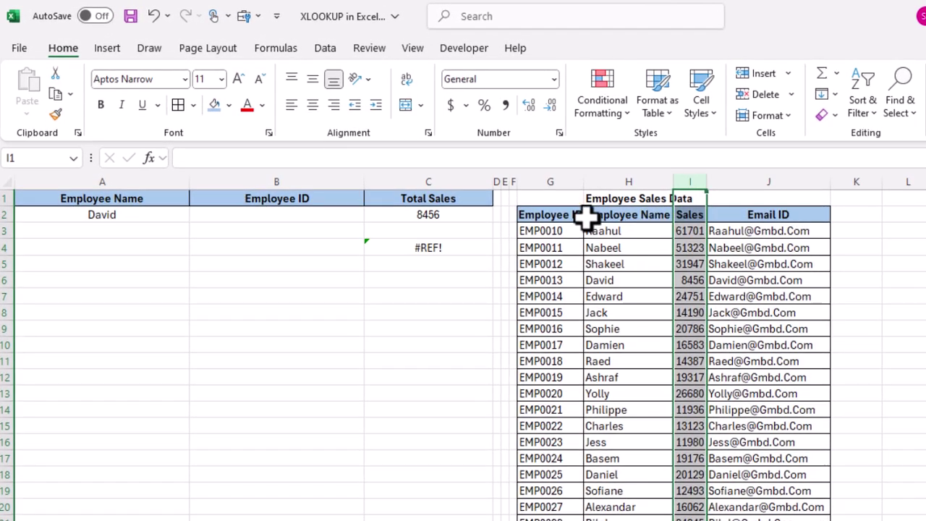
click(434, 249)
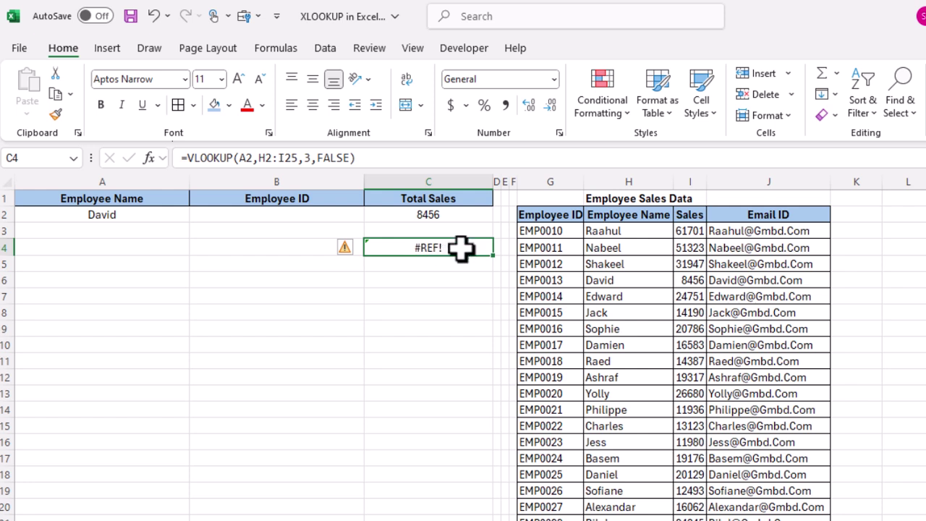
Review the positions of the lookup column H and return column J used in C2's XLOOKUP formula
double_click(472, 215)
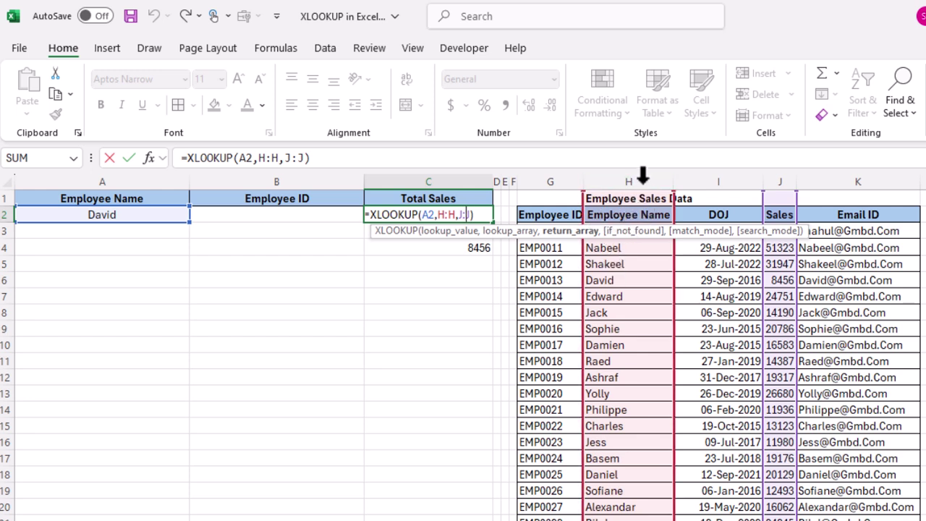
click(643, 173)
click(787, 174)
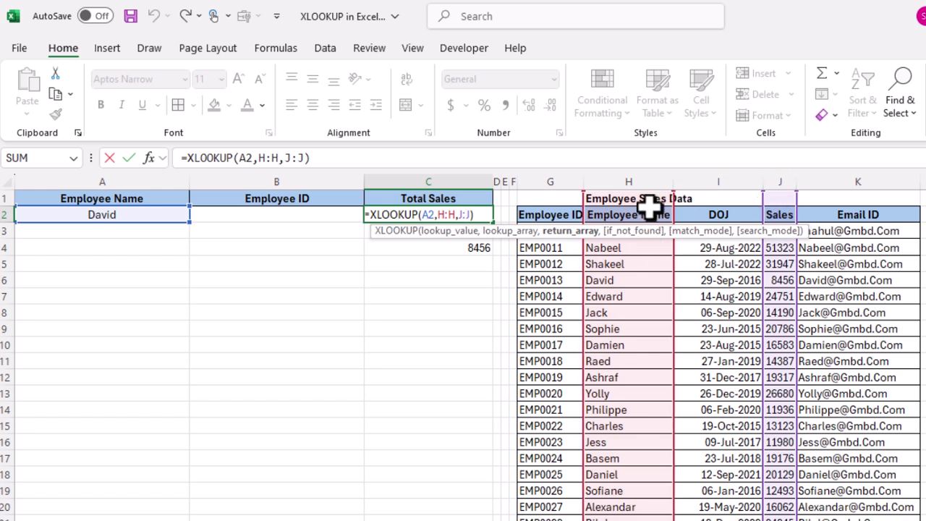
click(635, 180)
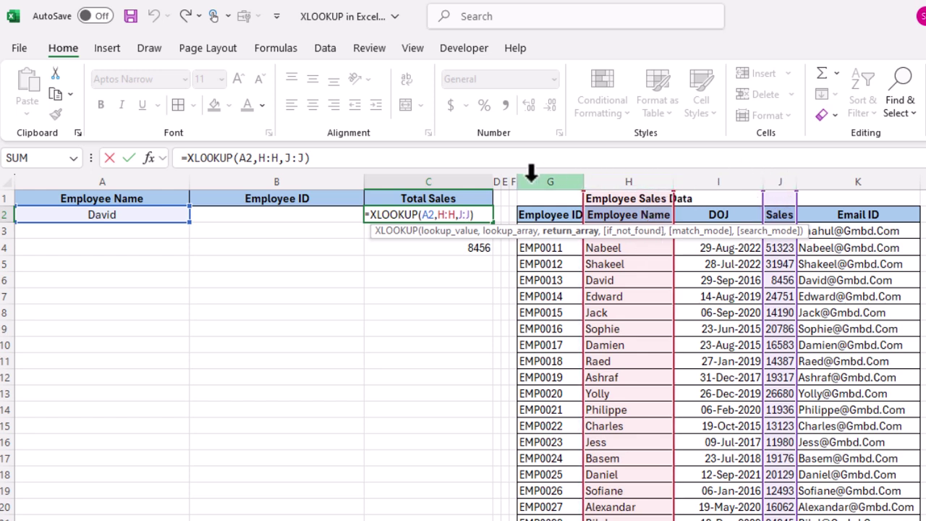
key(ctrl+Return)
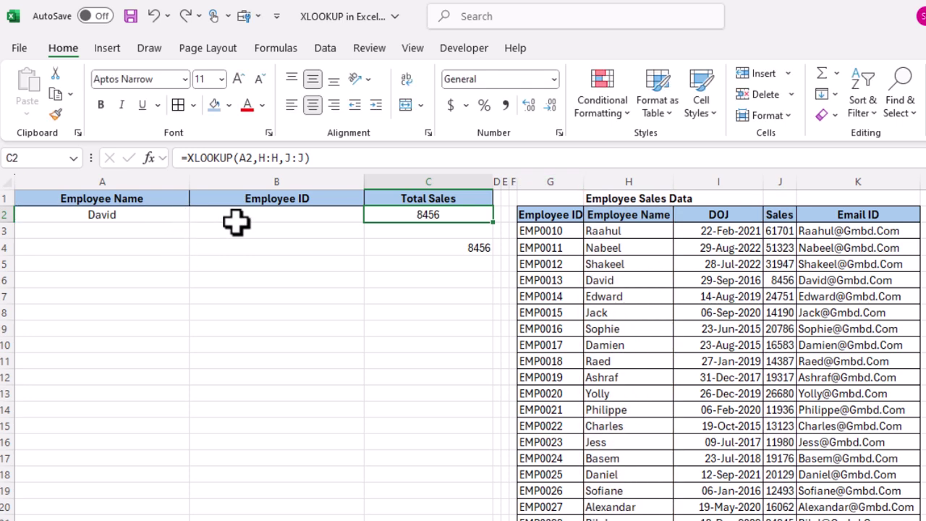
Enter an XLOOKUP in B2 that finds A2 in column H and returns the employee ID from column G
click(285, 215)
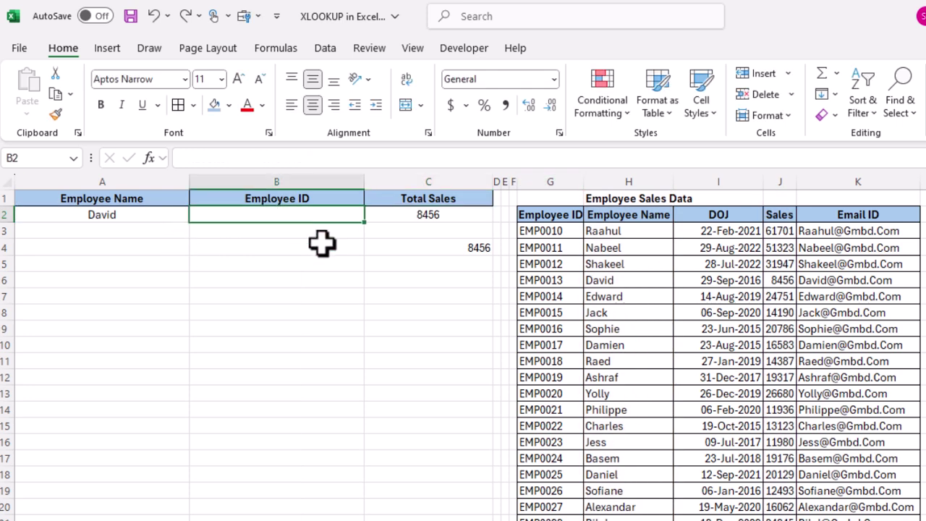
click(150, 215)
click(286, 214)
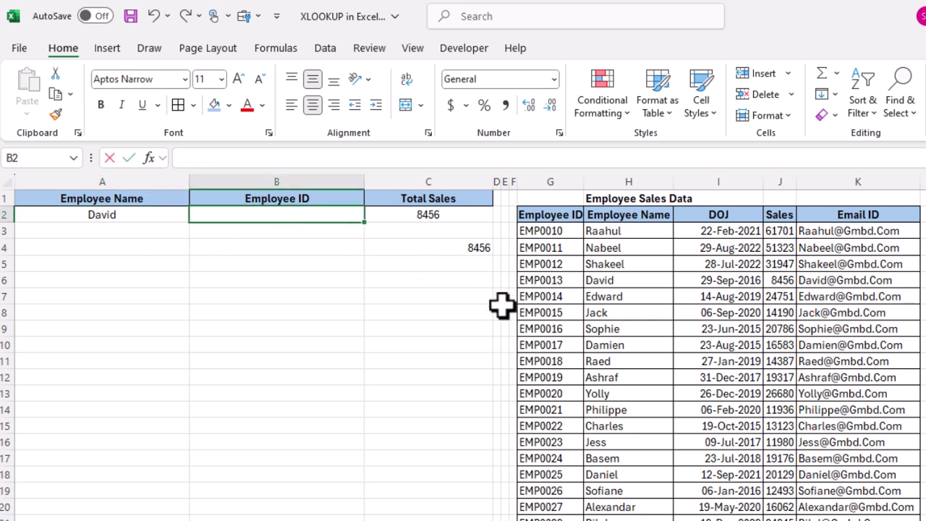
text(=xloo)
key(Tab)
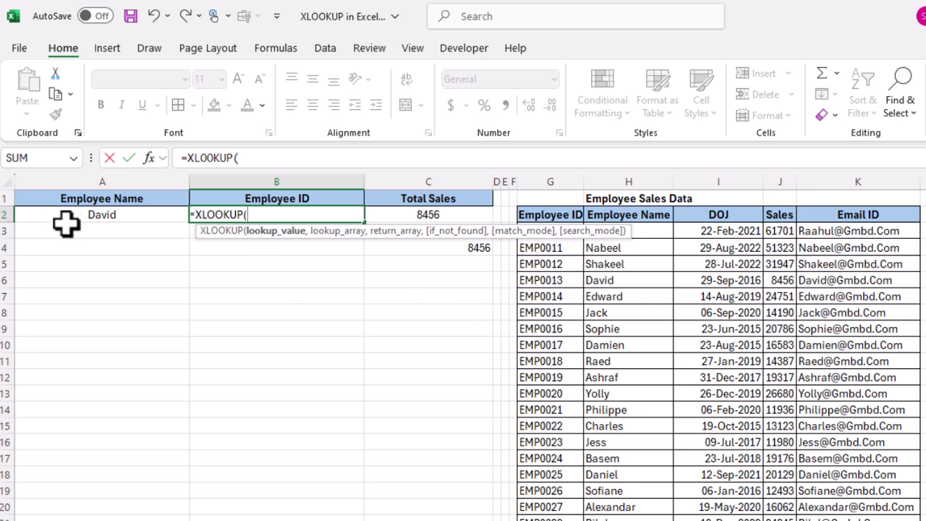
click(98, 214)
text(,)
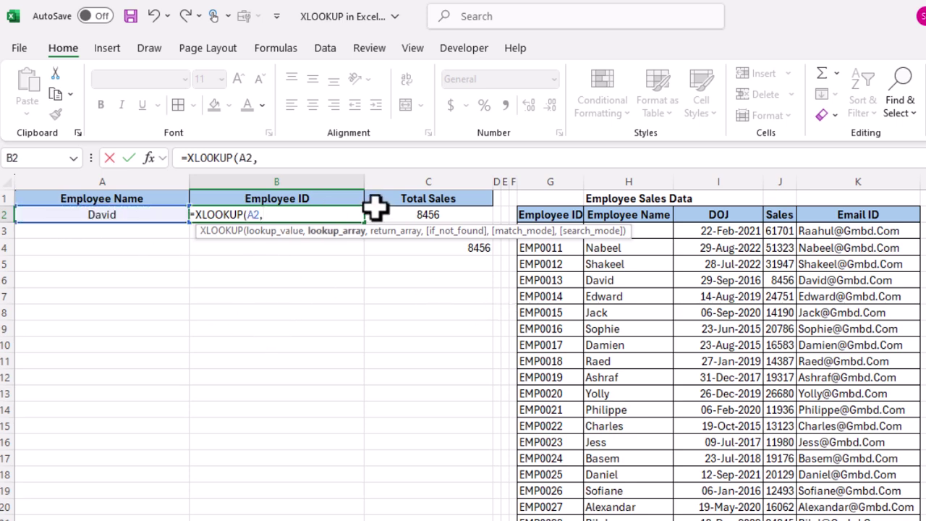
click(650, 174)
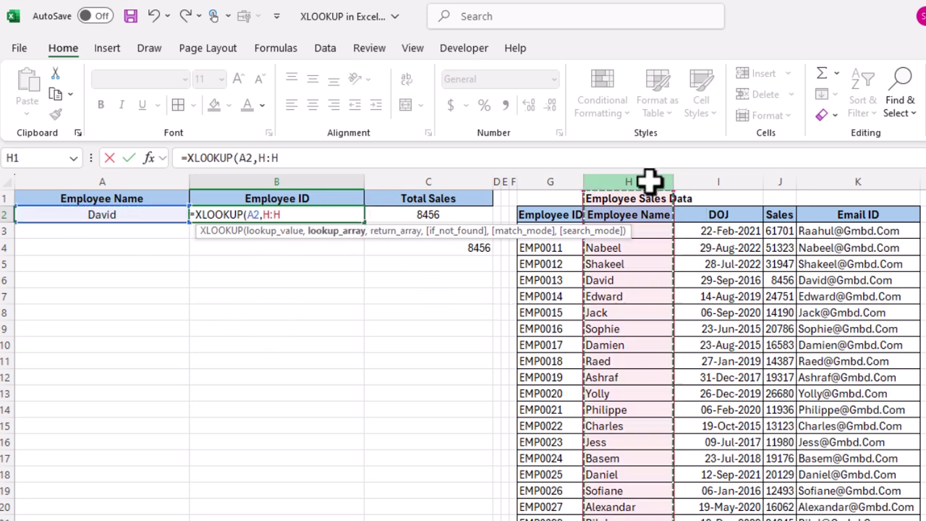
text(,)
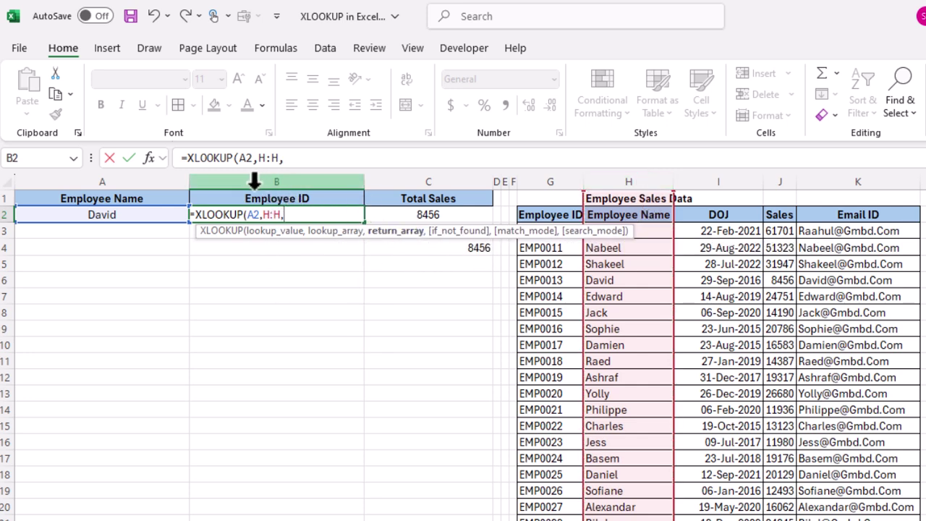
click(559, 174)
text())
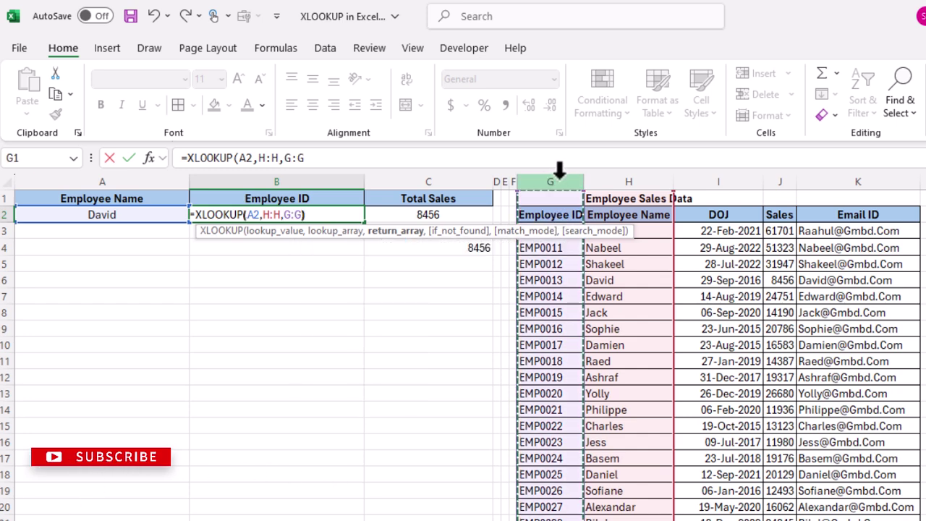
key(Return)
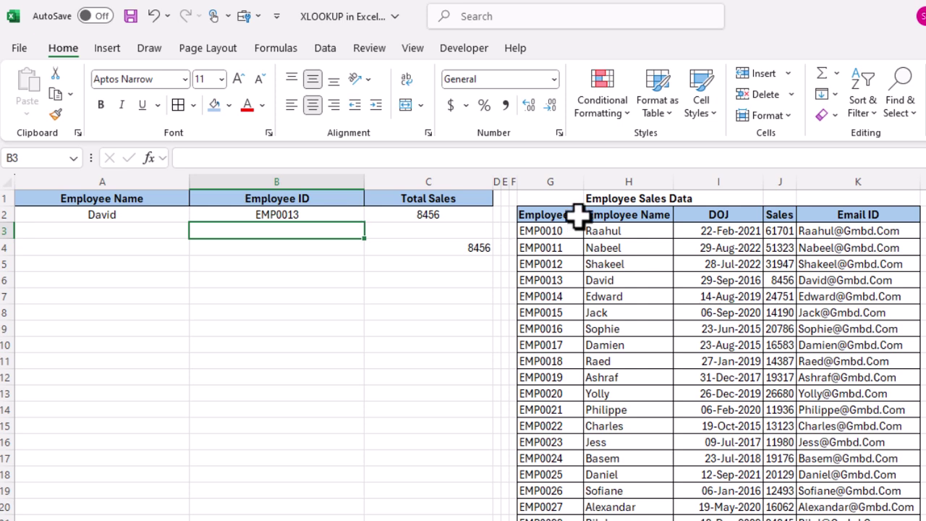
Try to build a VLOOKUP in B4 that looks up A2 in the table range G2:H25
click(288, 248)
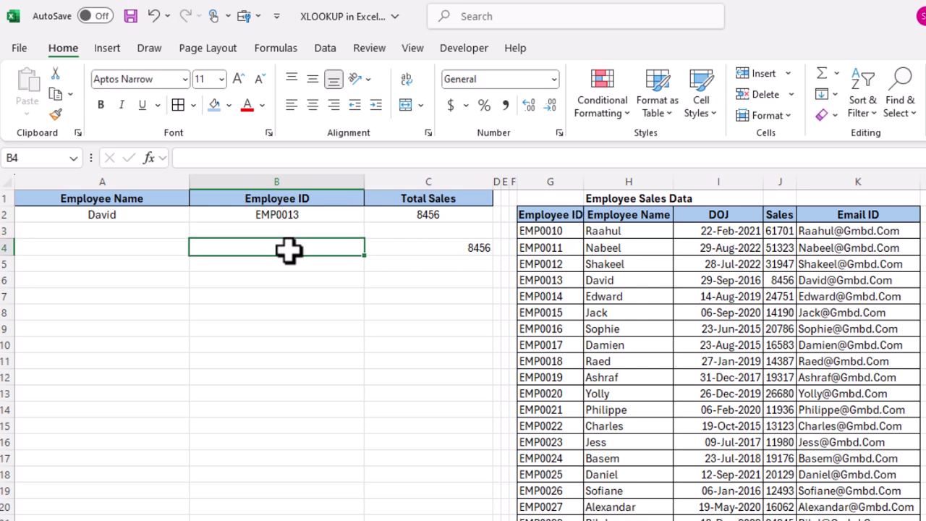
text(=vlo)
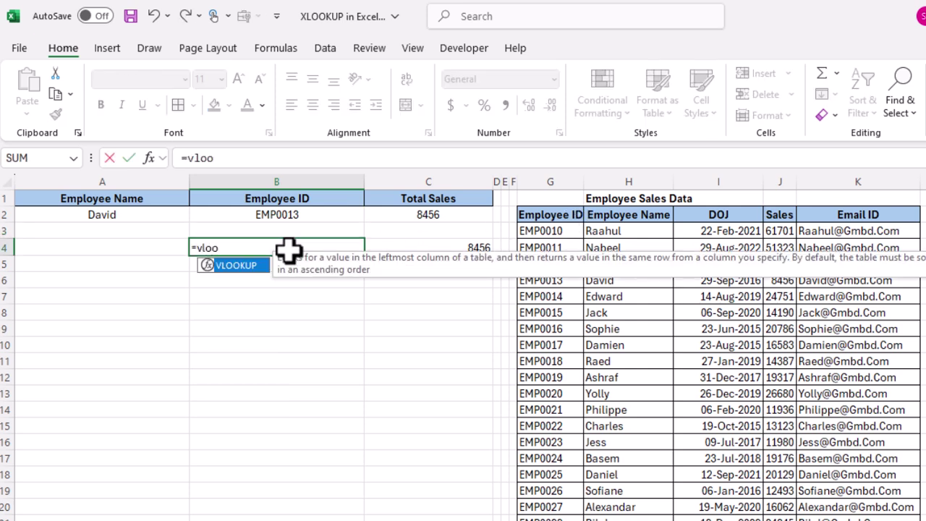
text(o)
key(Tab)
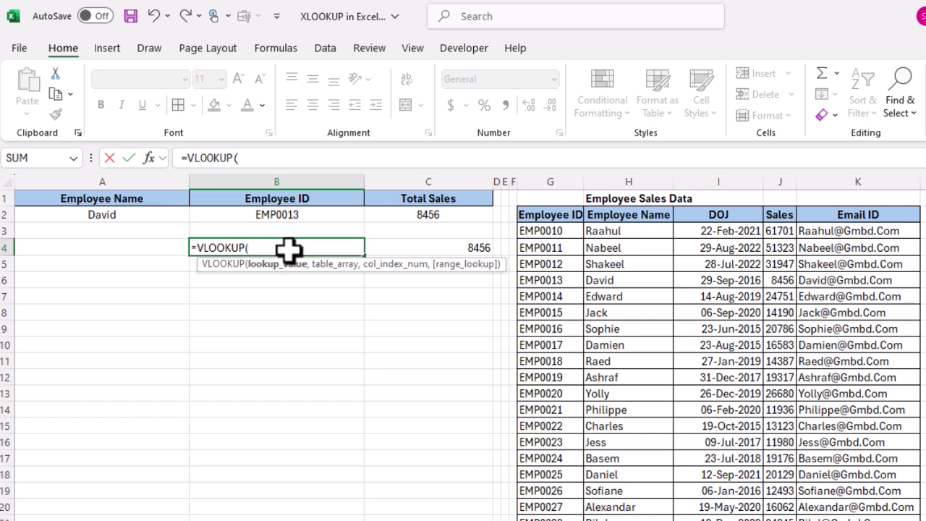
click(112, 217)
text(,)
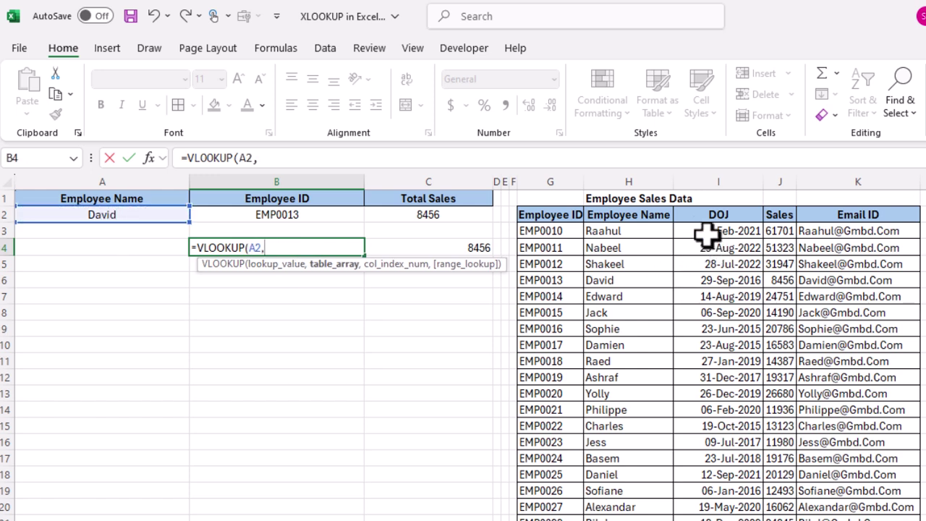
drag(646, 214, 599, 288)
drag(623, 515, 568, 510)
scroll(600, 372, up, 2)
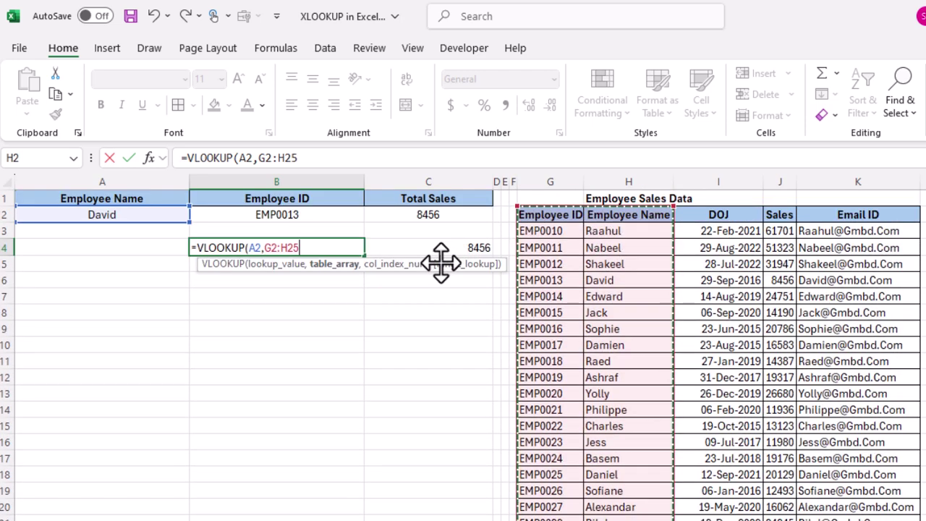
text(,)
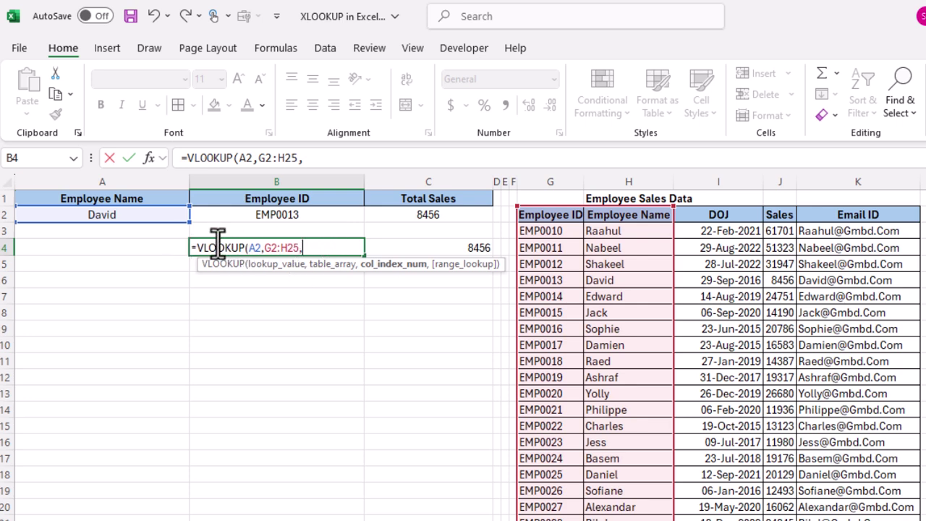
key(Escape)
Review the lookup and return columns referenced by the XLOOKUP formulas in B2 and C2
double_click(308, 215)
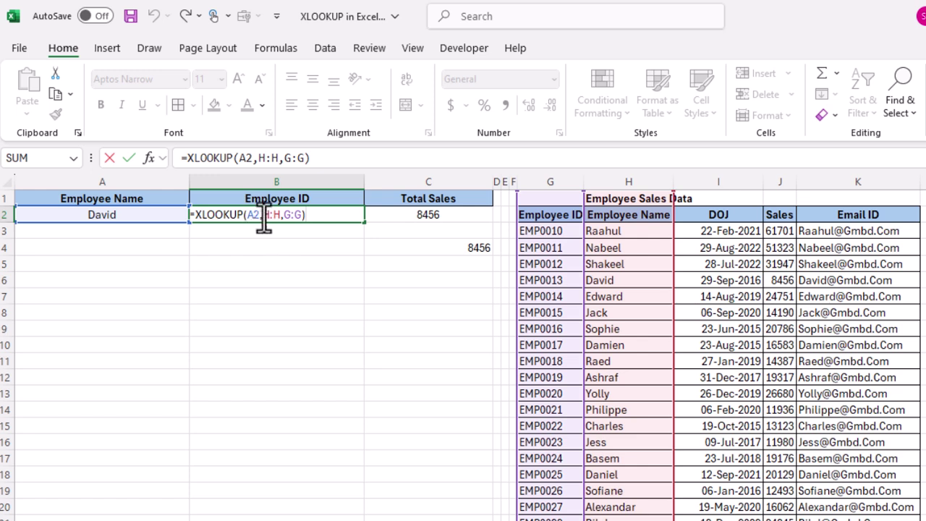
click(295, 215)
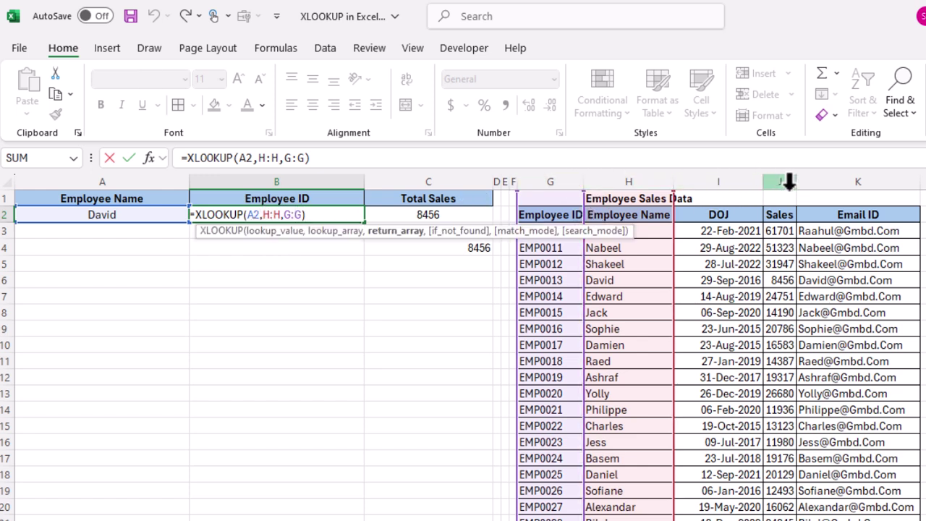
click(520, 175)
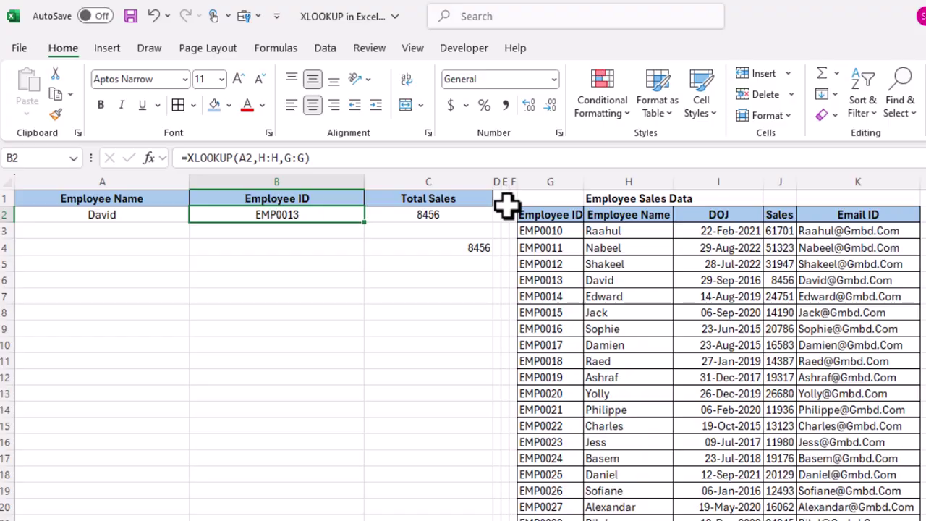
click(445, 217)
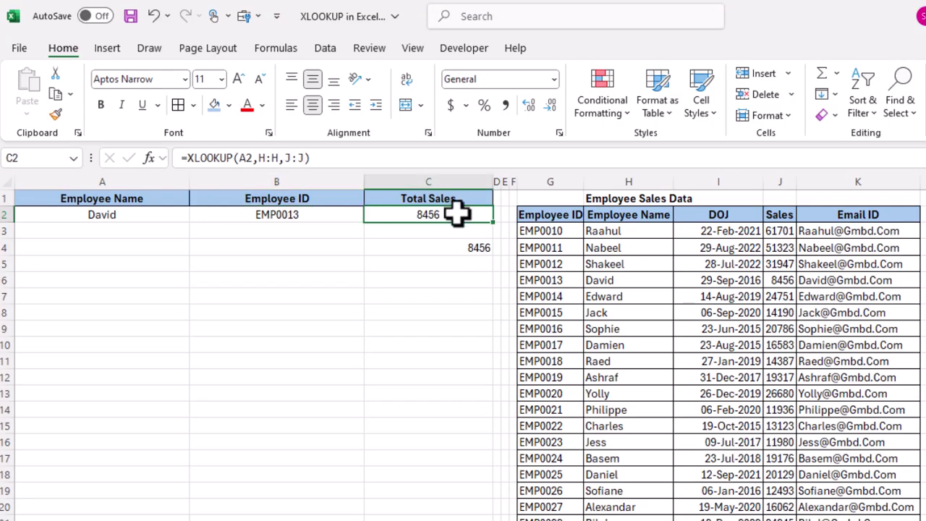
double_click(457, 213)
key(Escape)
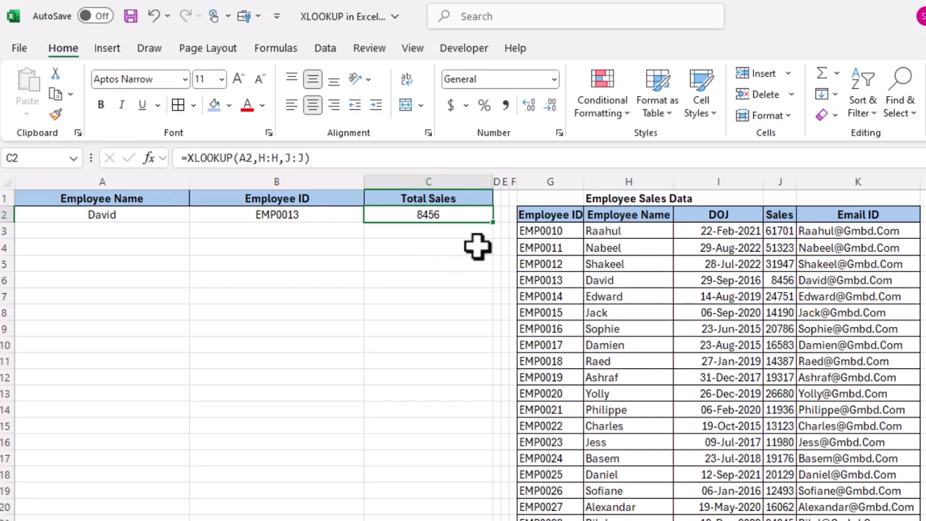
double_click(444, 214)
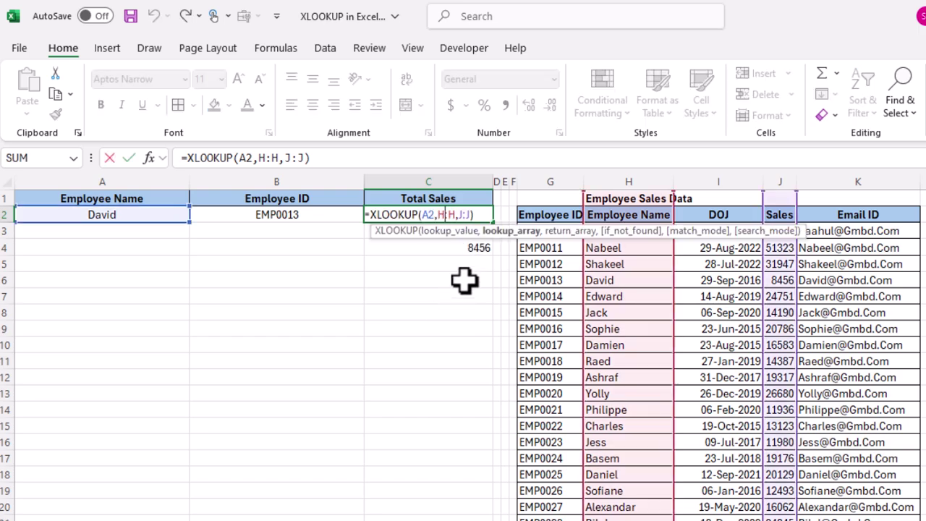
key(Escape)
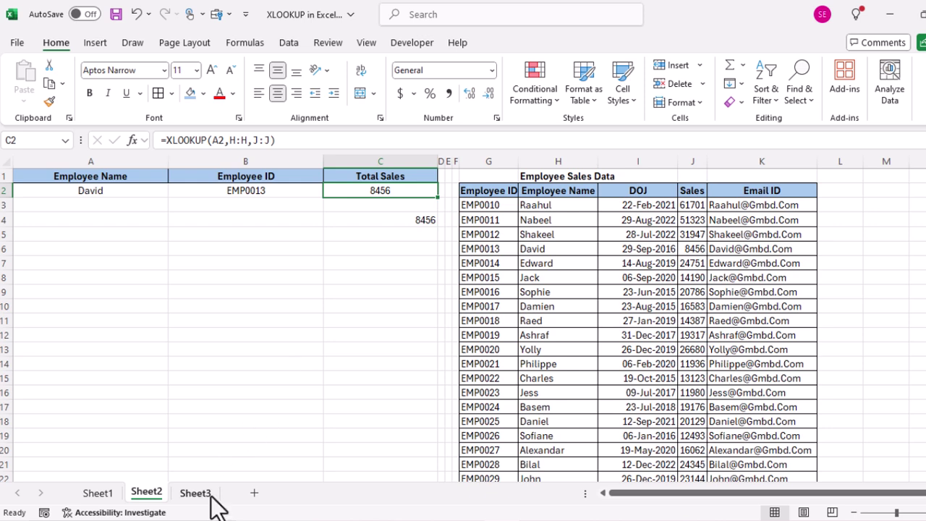
Switch to Sheet3 and examine the horizontal employee data and the Employee ID and Total Sales fields above it
click(195, 493)
drag(51, 262, 459, 325)
click(495, 377)
click(65, 206)
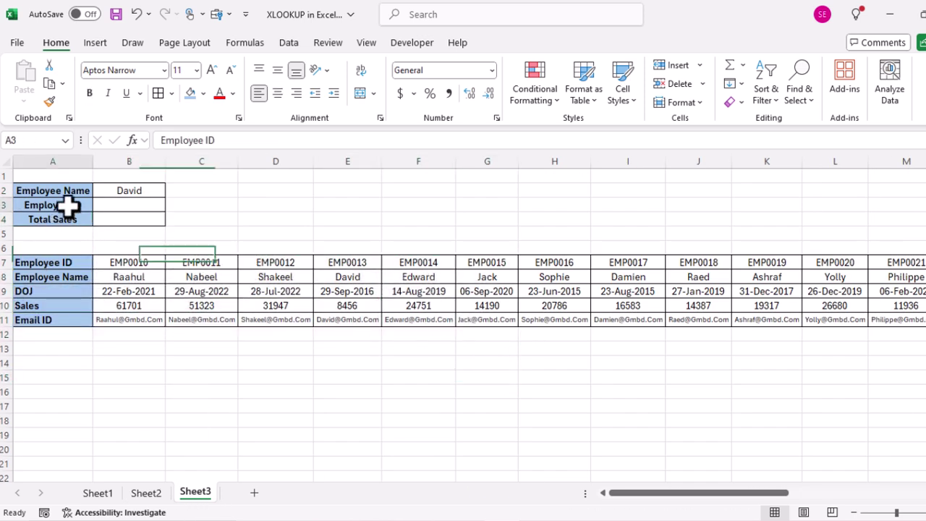
drag(66, 221, 130, 228)
click(138, 217)
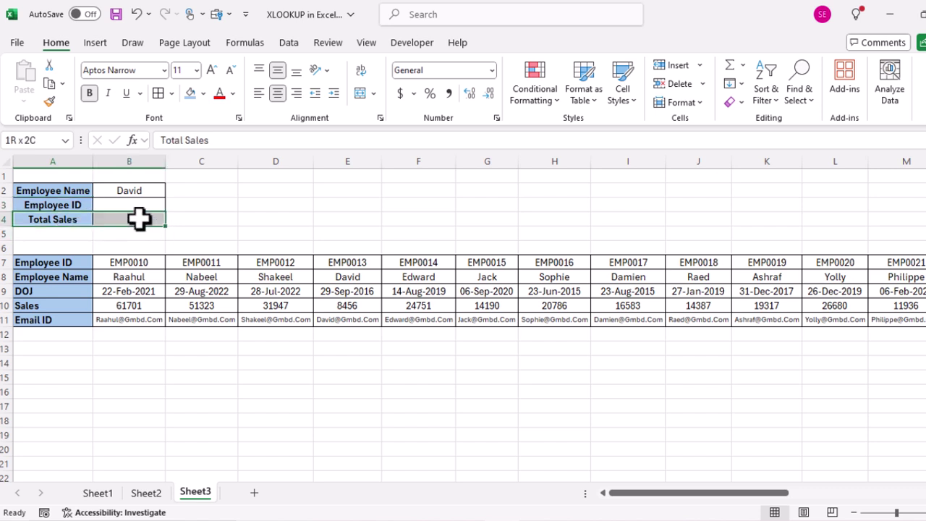
double_click(139, 221)
text(=hloo)
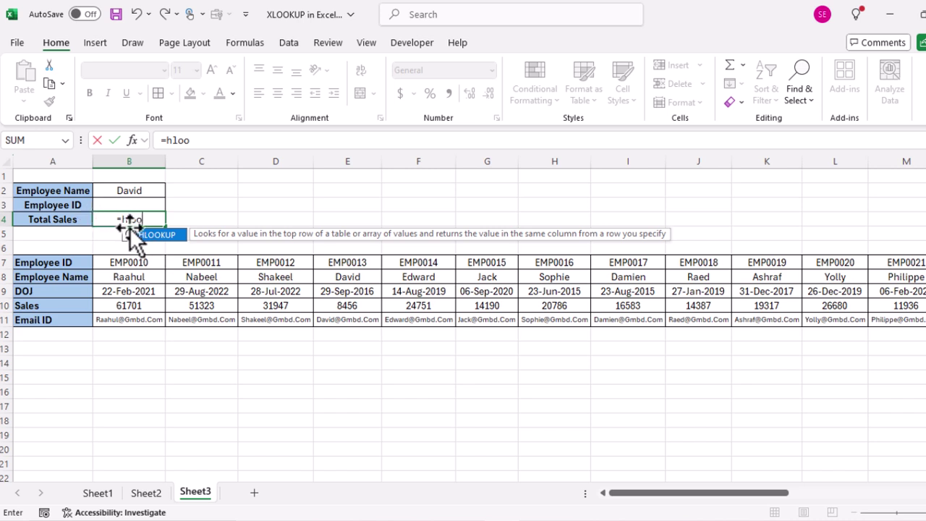
key(Escape)
key(Escape)
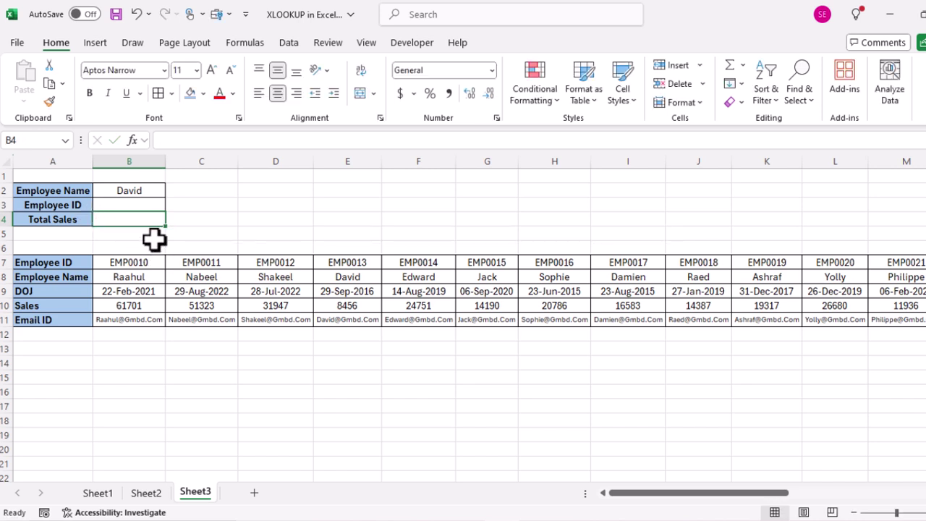
Enter =XLOOKUP(B2,8:8,10:10) in B4 to return Total Sales for the employee name in B2
text(=xl)
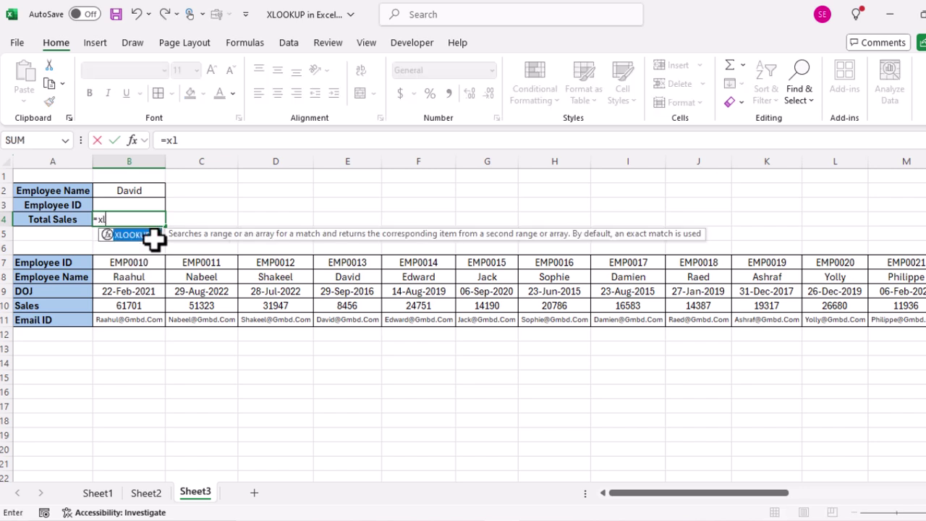
text(oo)
key(Tab)
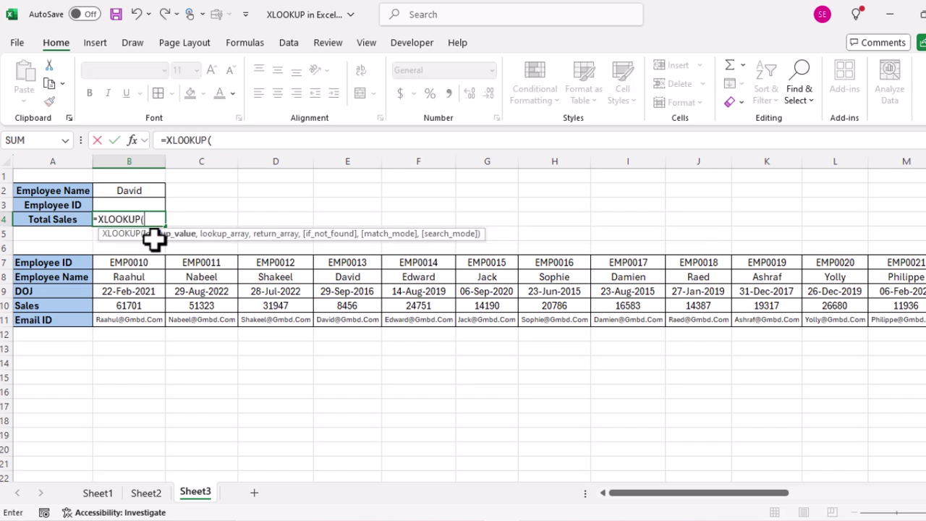
click(138, 188)
text(,)
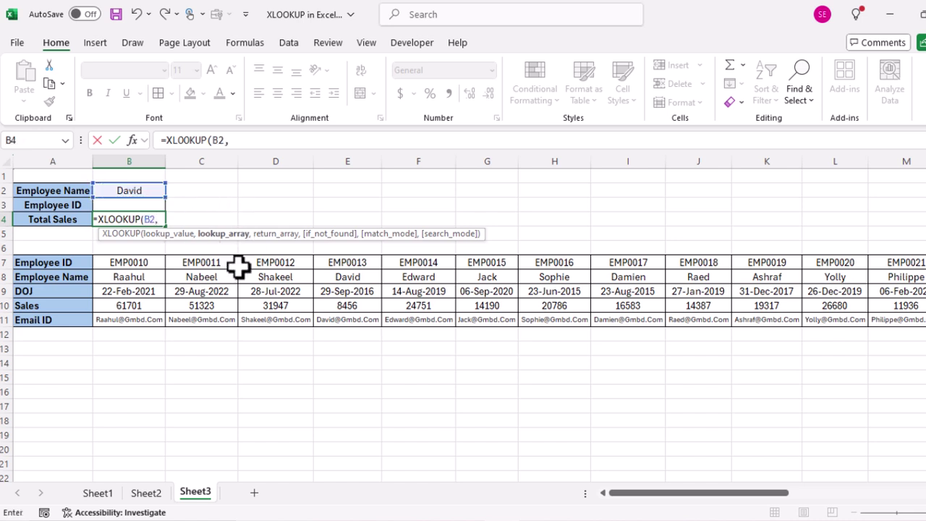
click(4, 277)
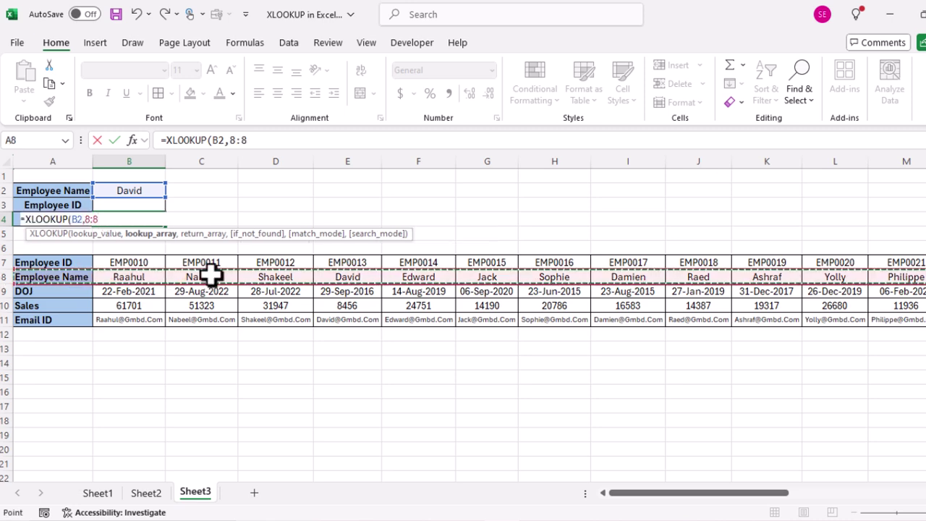
text(,)
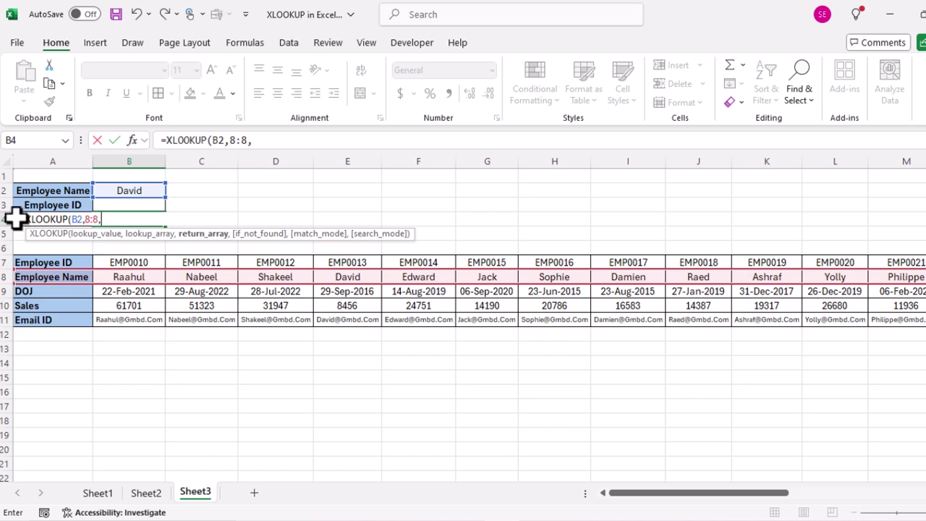
click(4, 304)
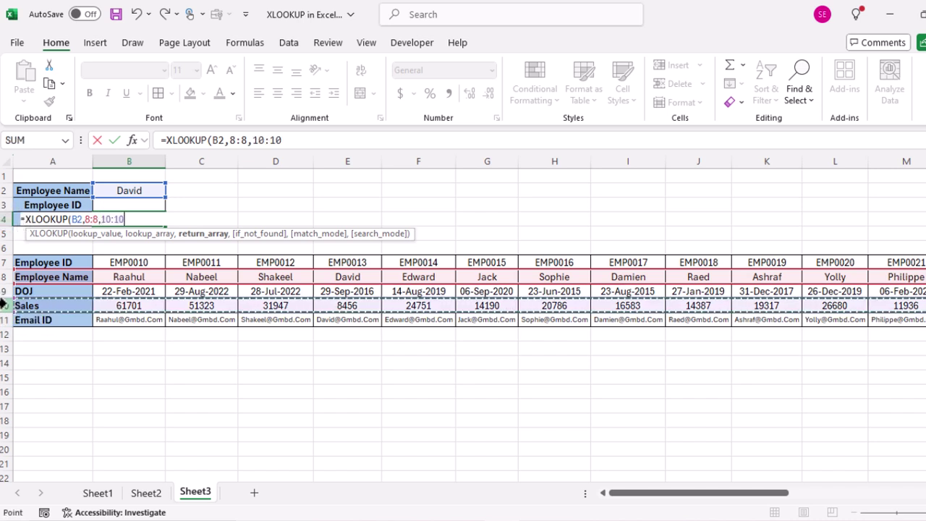
key(Return)
key(Return)
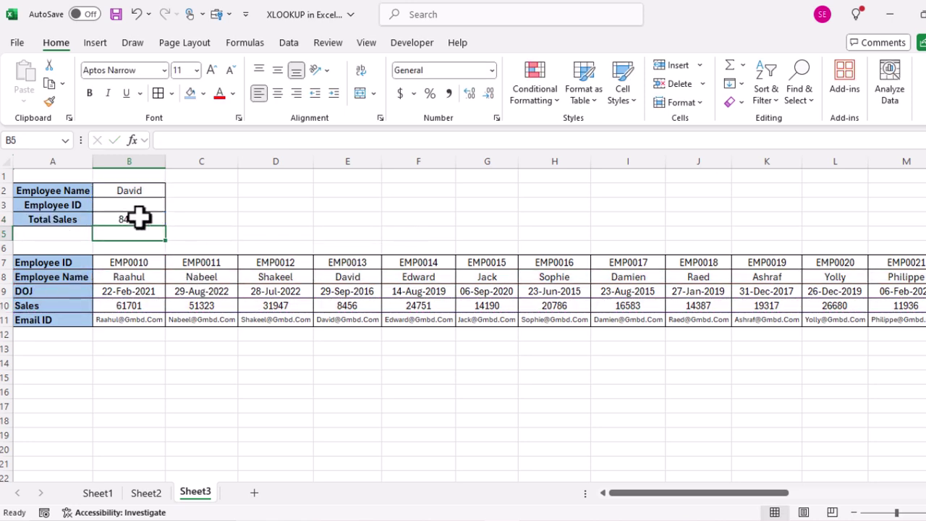
click(139, 217)
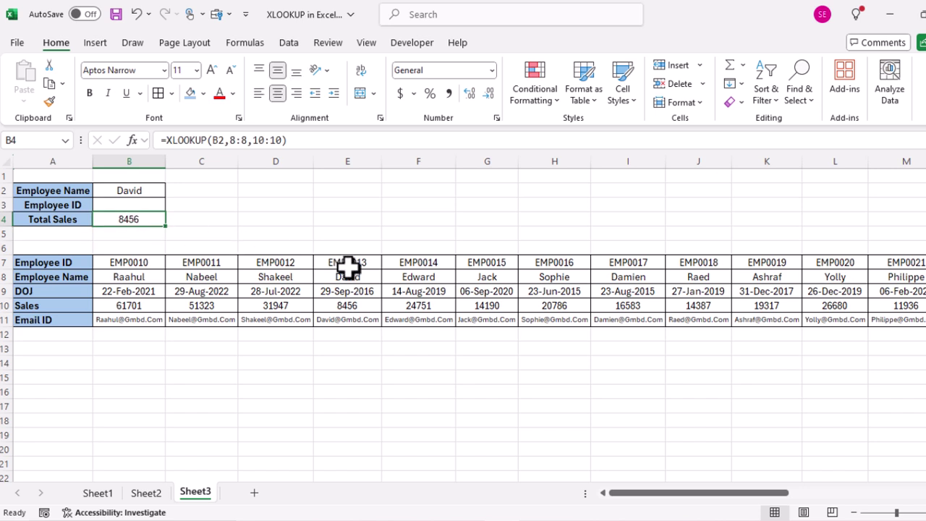
Change the employee name in B2 to the one stored in I8 and check Total Sales in B4
click(152, 188)
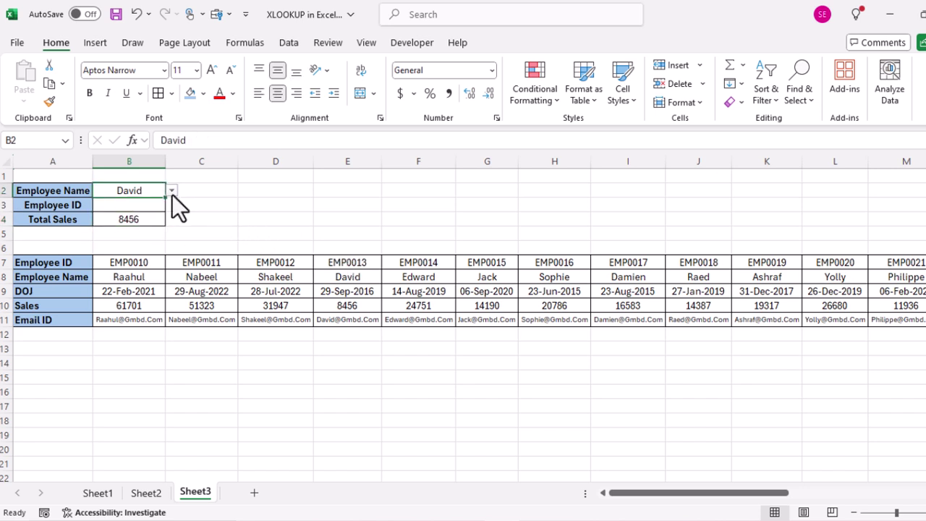
click(172, 190)
click(130, 290)
click(132, 216)
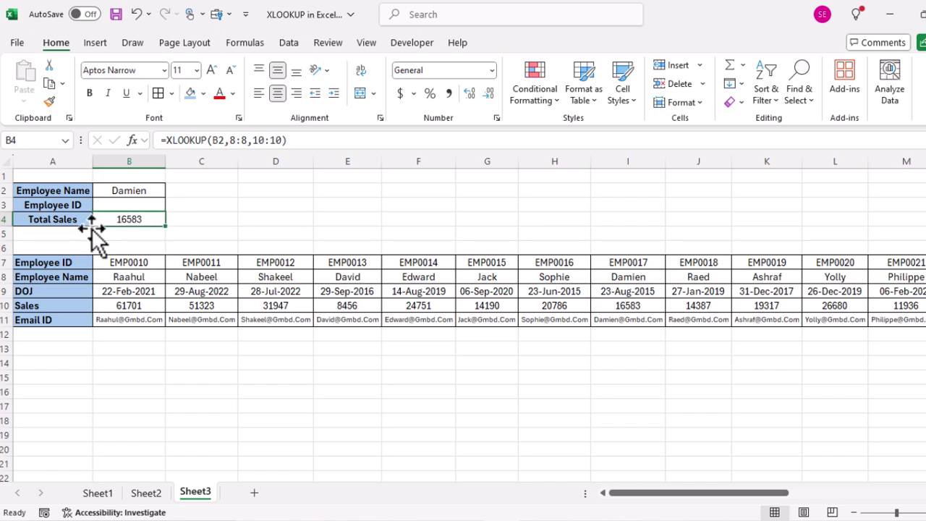
Switch to Sheet2 and review the XLOOKUP formula in C2 and the VLOOKUP formula in C4
click(262, 236)
click(147, 493)
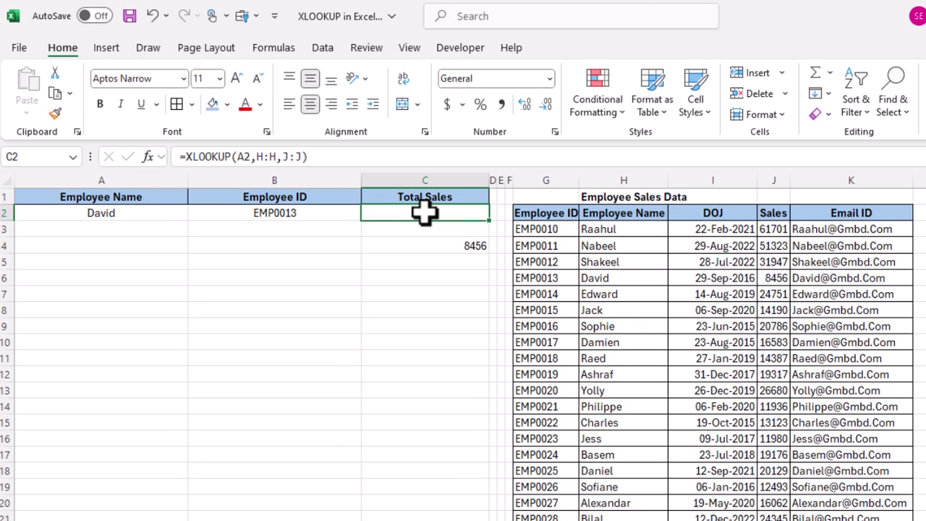
double_click(380, 194)
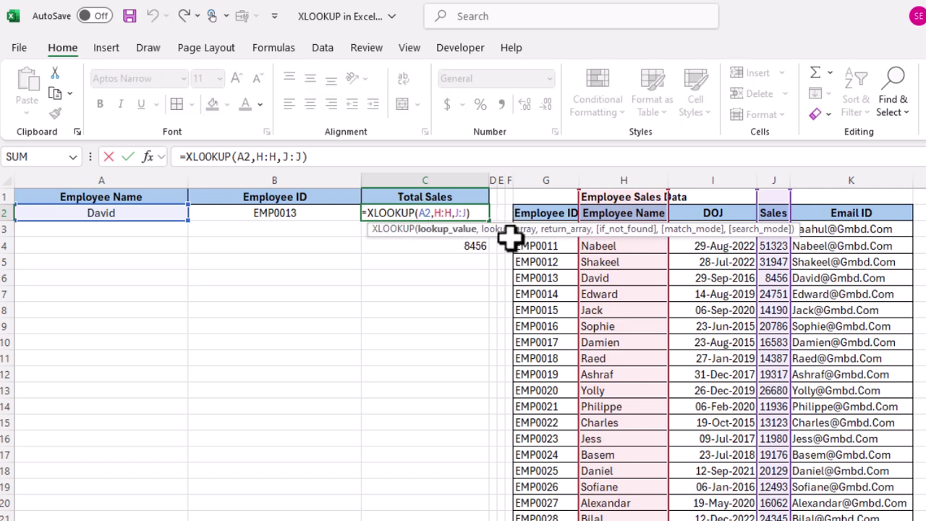
click(463, 212)
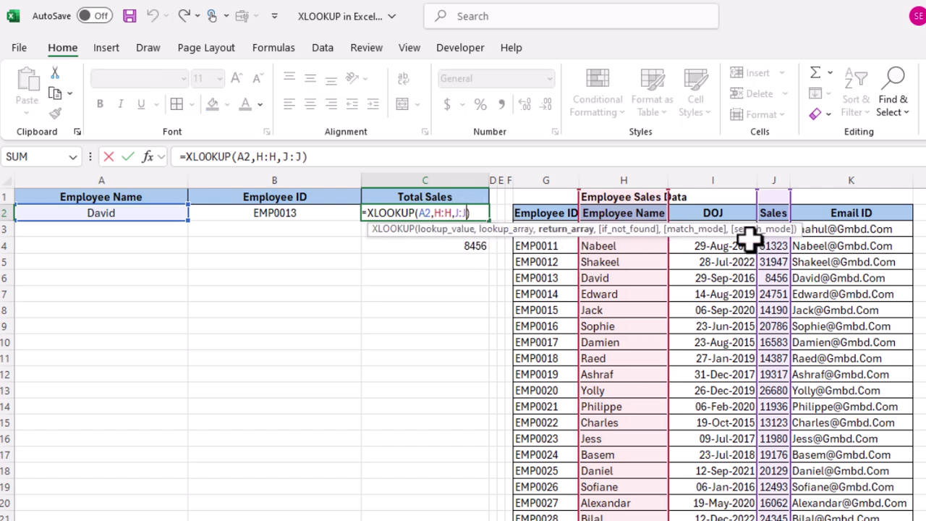
key(ctrl+Return)
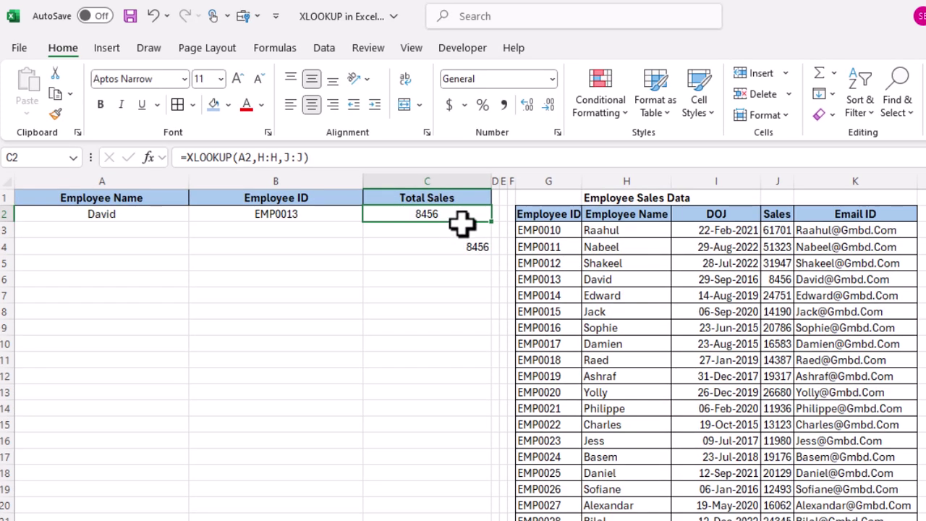
double_click(395, 216)
key(Escape)
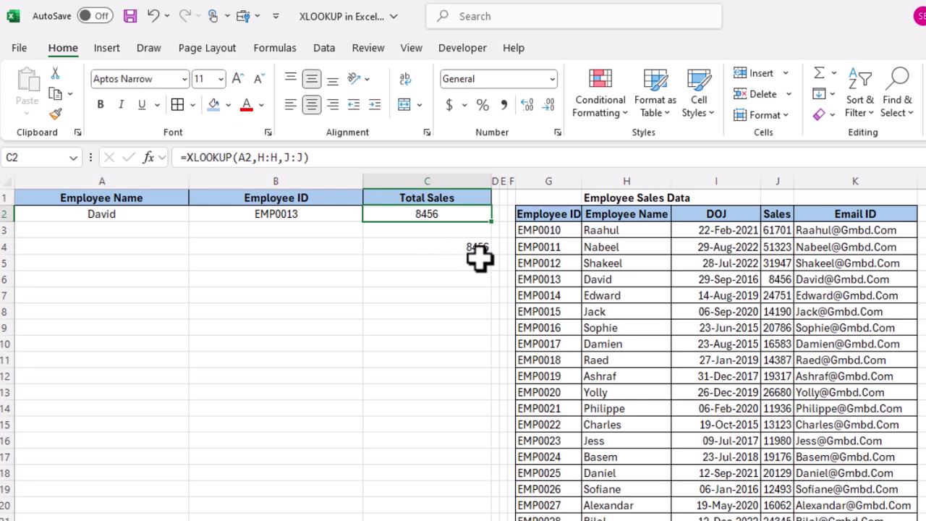
double_click(423, 214)
key(Escape)
click(446, 248)
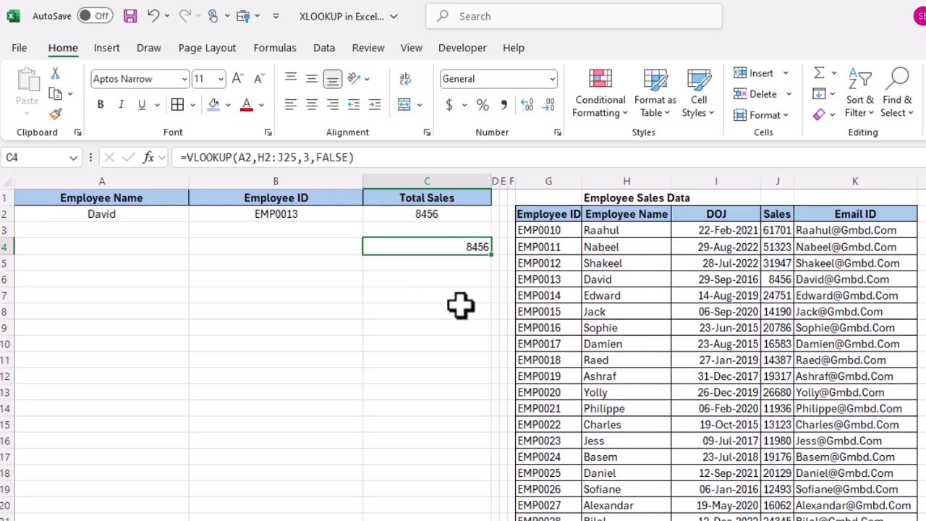
Add 0 as the if_not_found argument of the XLOOKUP formula in C2
double_click(458, 214)
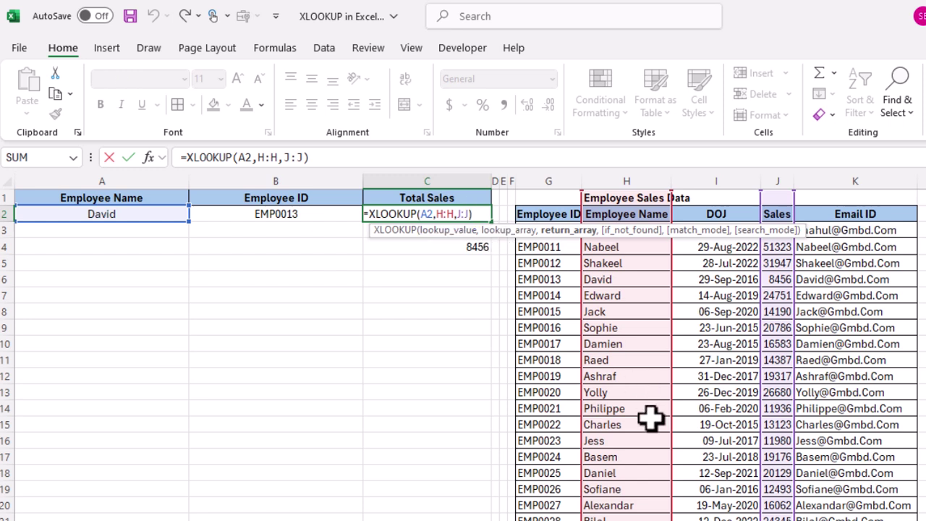
text(,0)
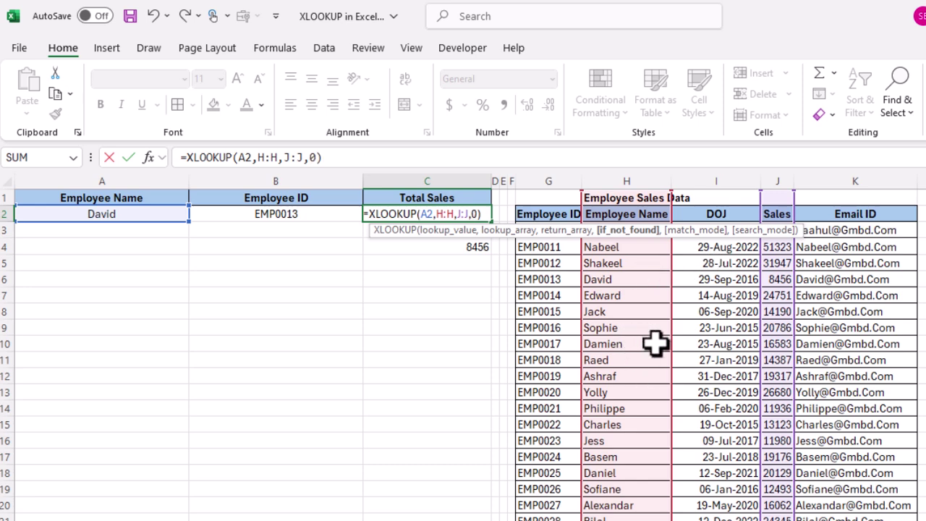
key(Return)
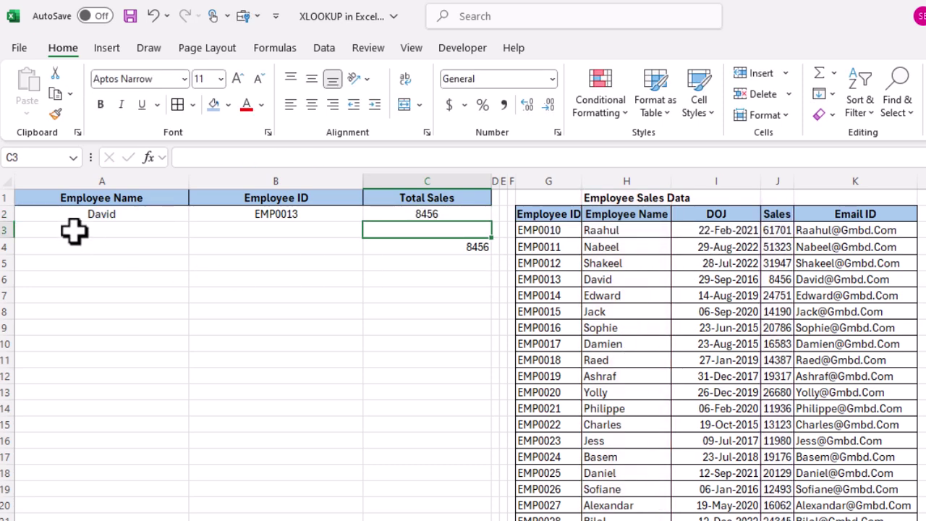
Misspell the employee name in A2 by removing its letter i
click(90, 214)
drag(614, 327, 748, 376)
click(586, 280)
double_click(110, 215)
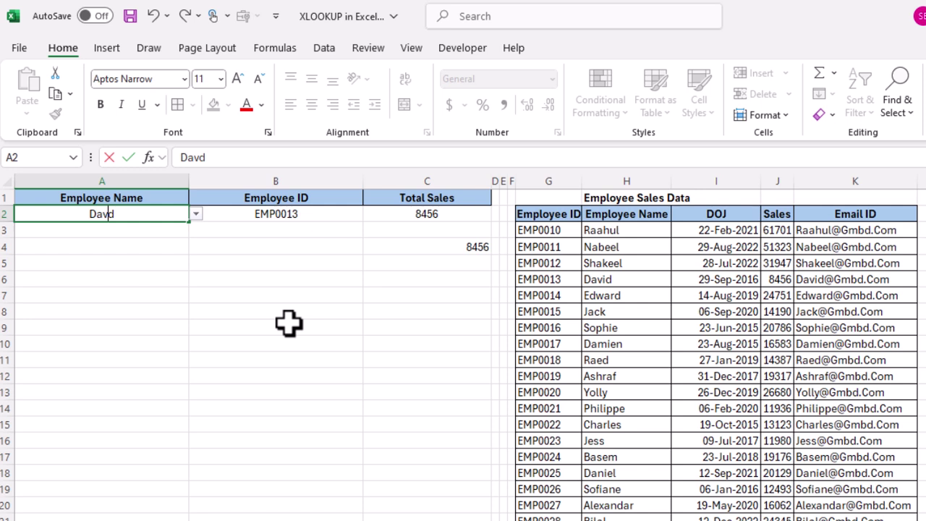
key(Return)
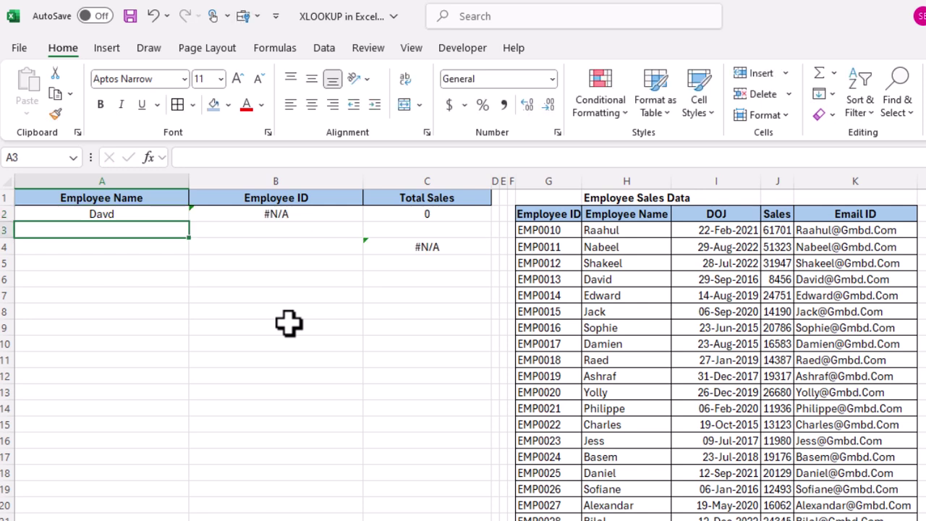
Compare the misspelled name in A2 with the Employee Name column and examine the XLOOKUP formula in C2
click(156, 214)
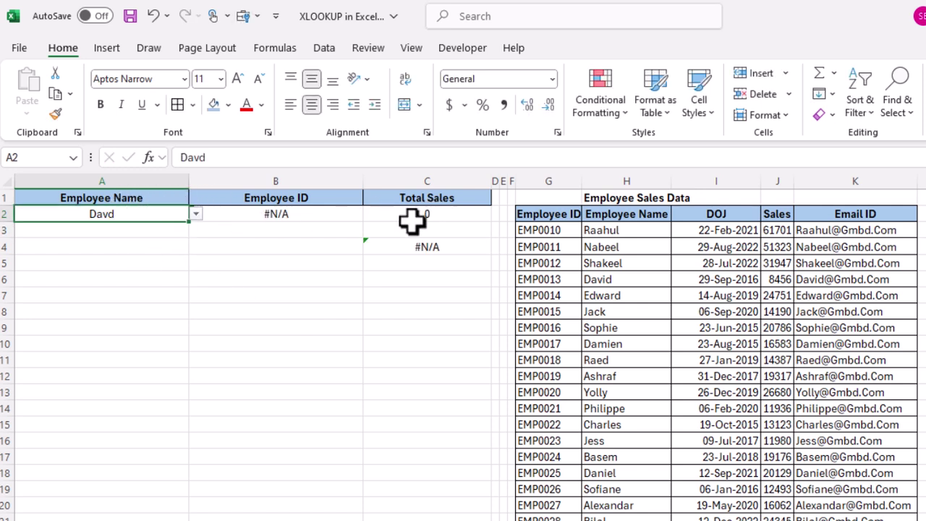
click(451, 215)
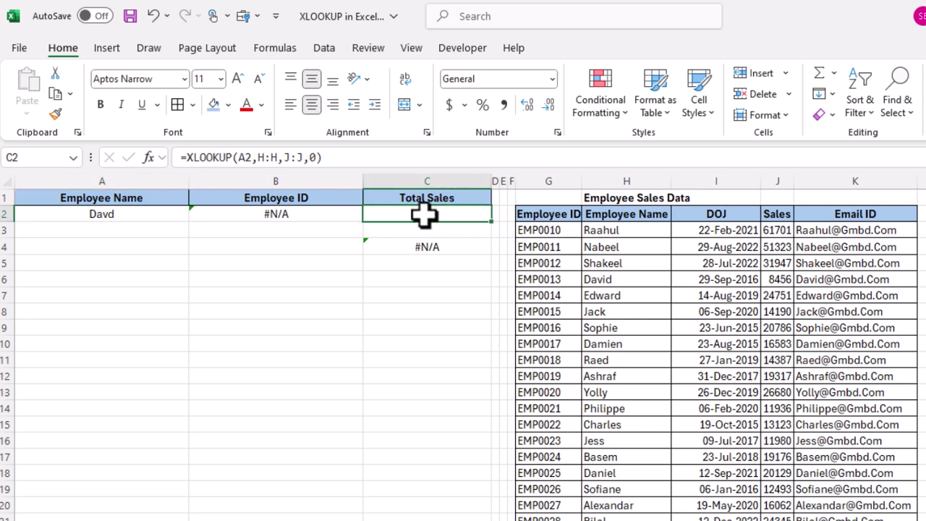
click(124, 214)
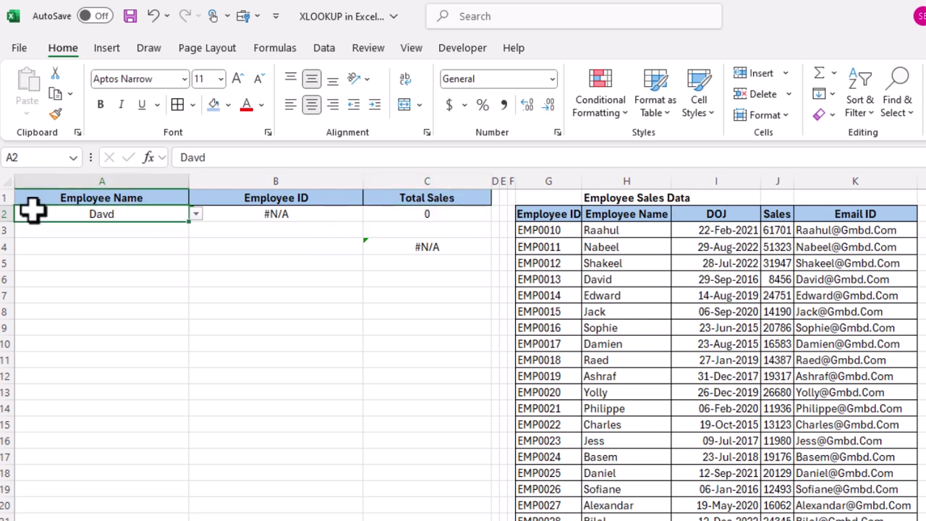
drag(618, 246, 654, 420)
click(716, 393)
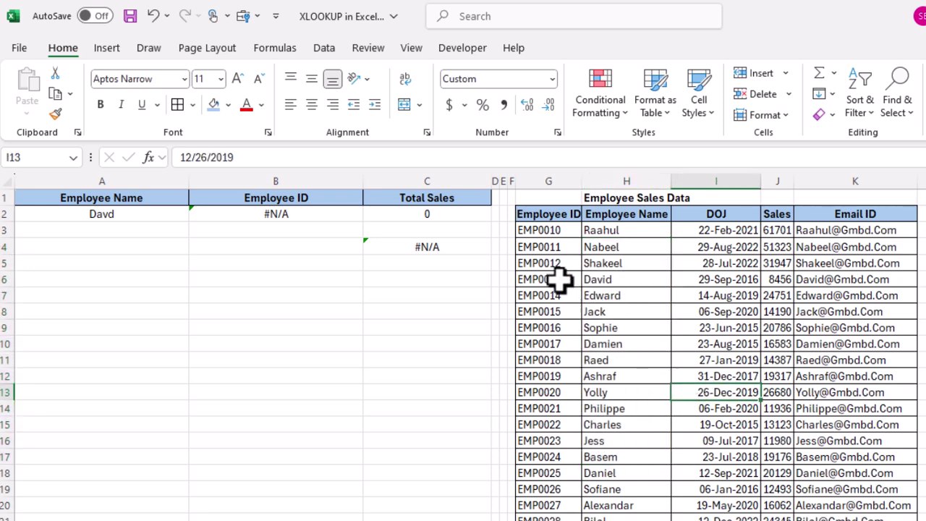
click(442, 217)
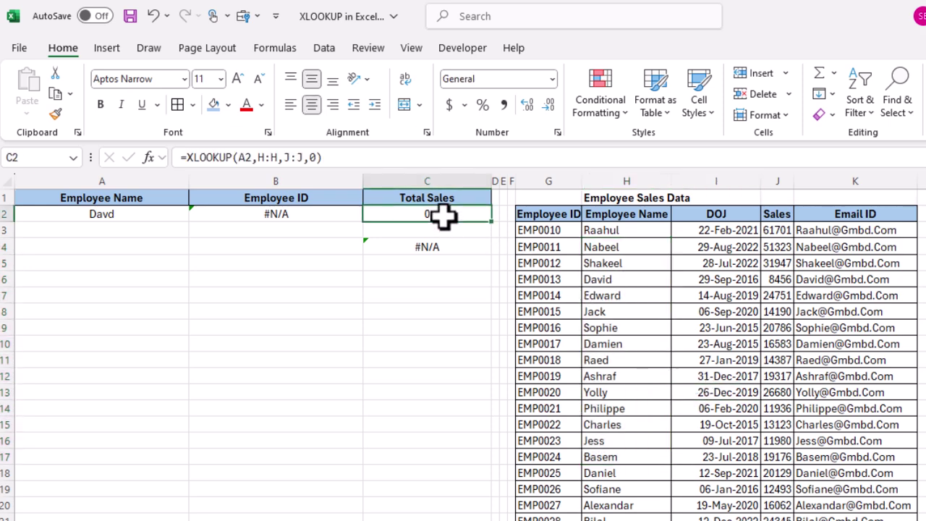
double_click(442, 216)
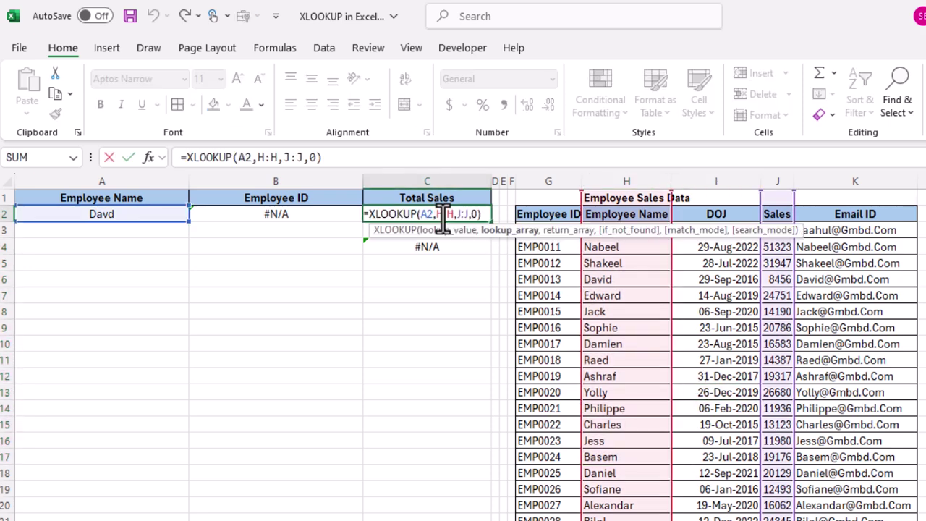
key(Escape)
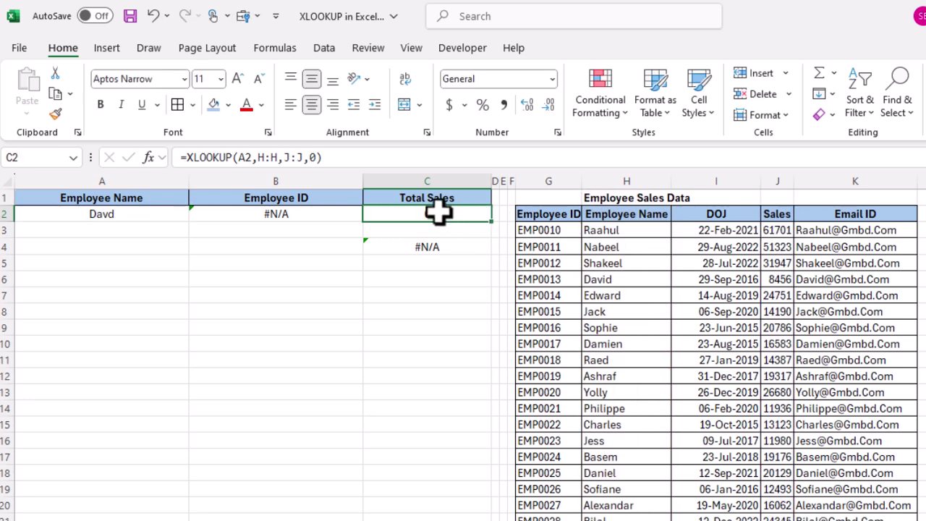
Set the if_not_found argument of the XLOOKUP in C2 to "not found" and check A2 against the Employee Name column
double_click(439, 211)
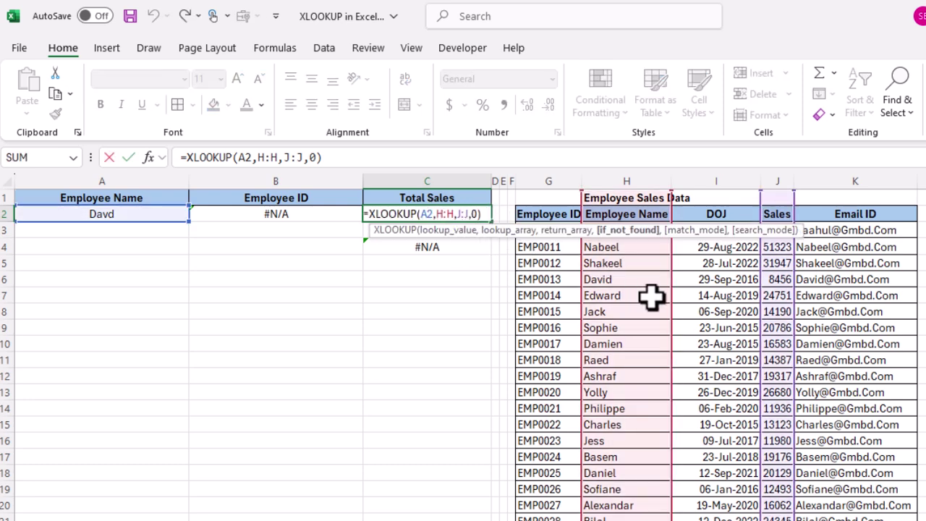
text("not fon)
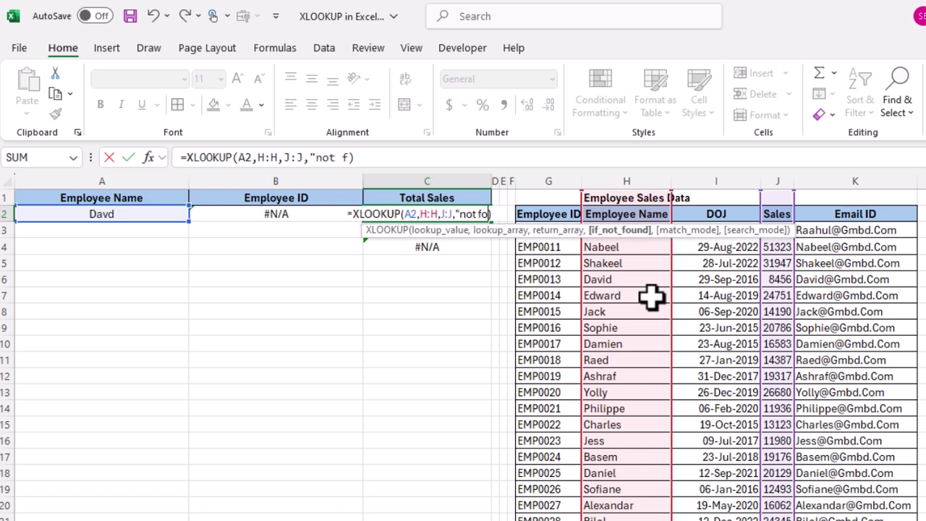
text(nd)
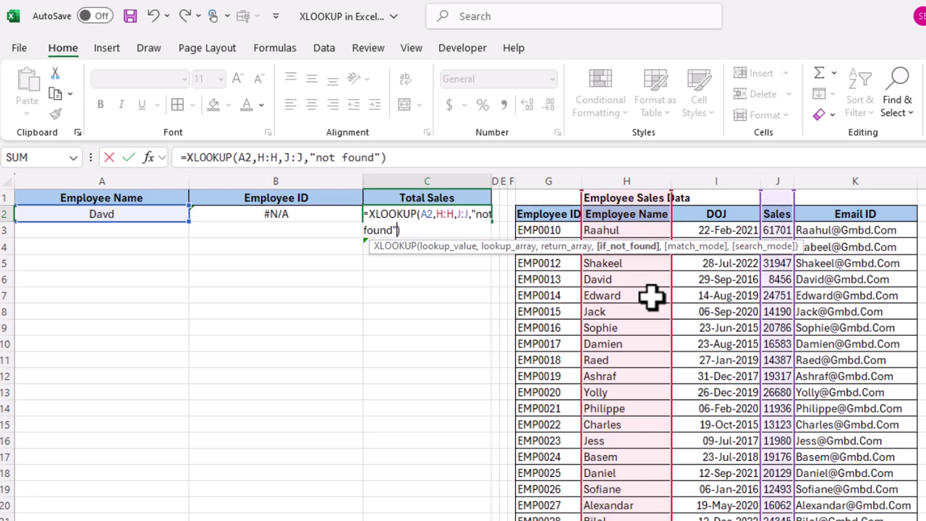
key(Return)
click(114, 216)
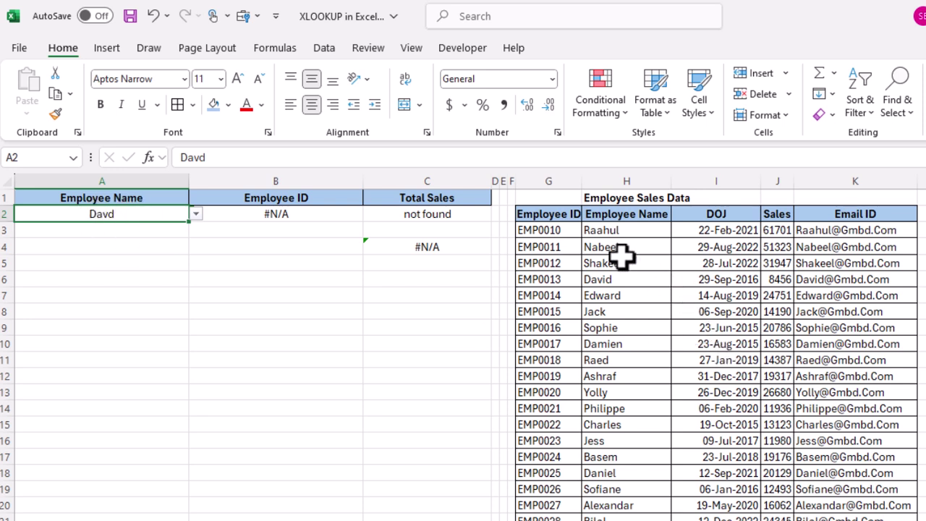
drag(624, 260, 622, 492)
click(629, 342)
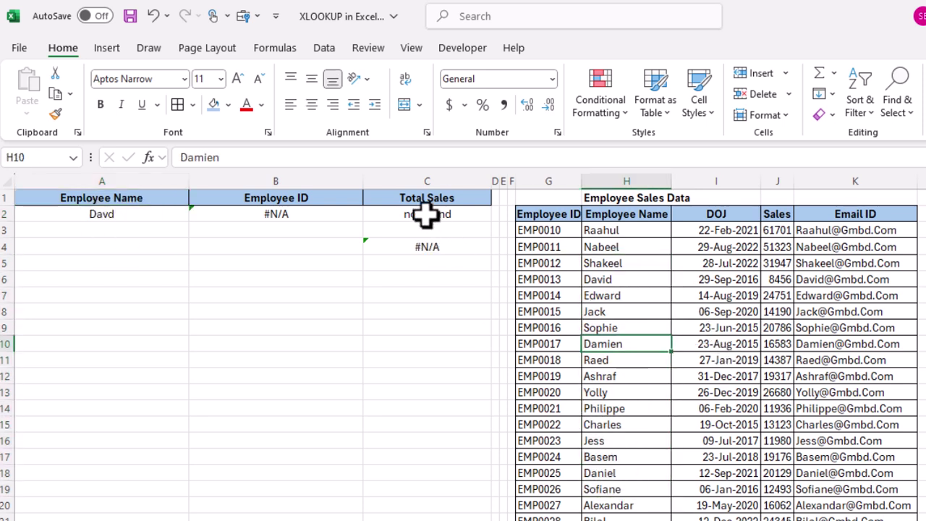
click(426, 214)
Correct the misspelled employee name in A2 by restoring the missing letter i
double_click(103, 214)
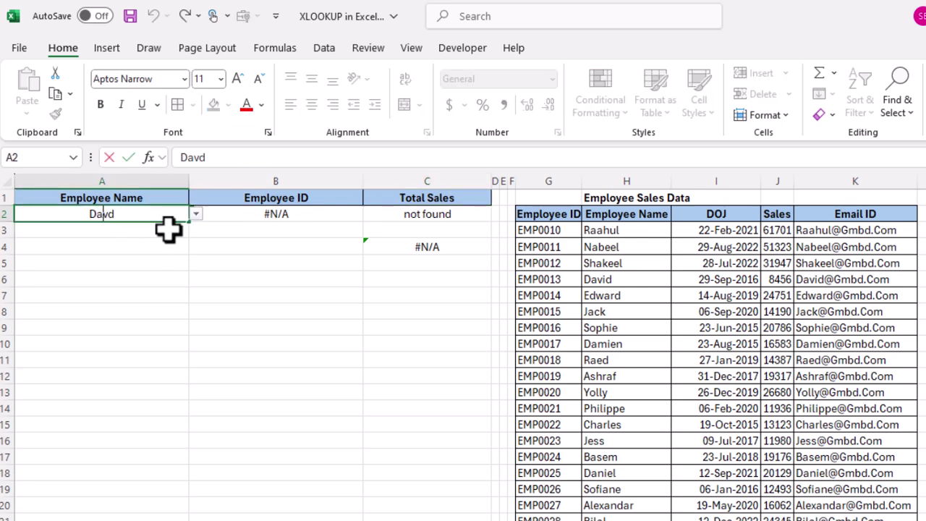
text(i)
key(Return)
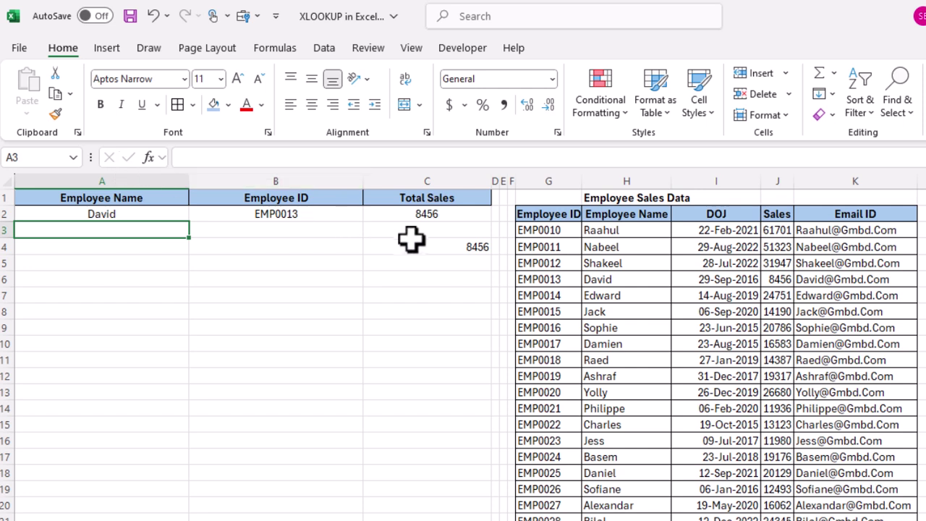
Try the lookups with the letter v removed from the employee name in A2, and undo that change
double_click(118, 213)
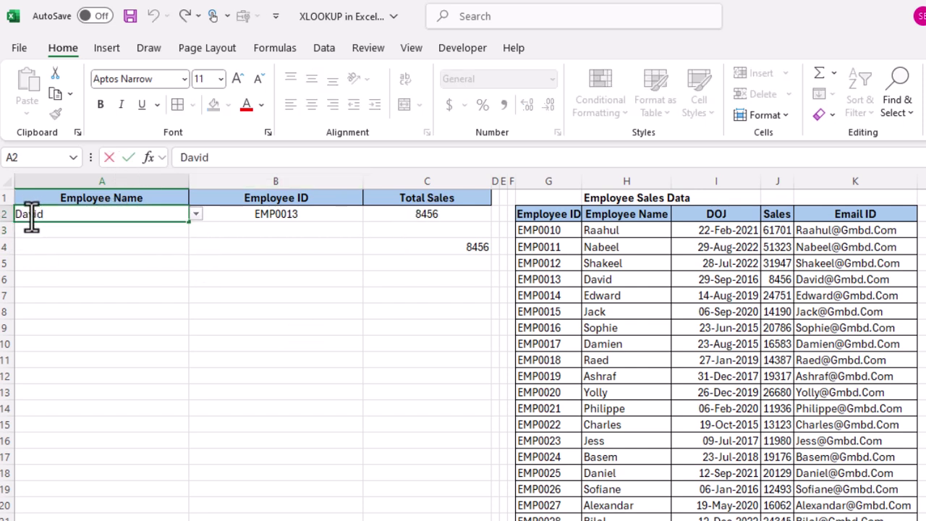
key(Return)
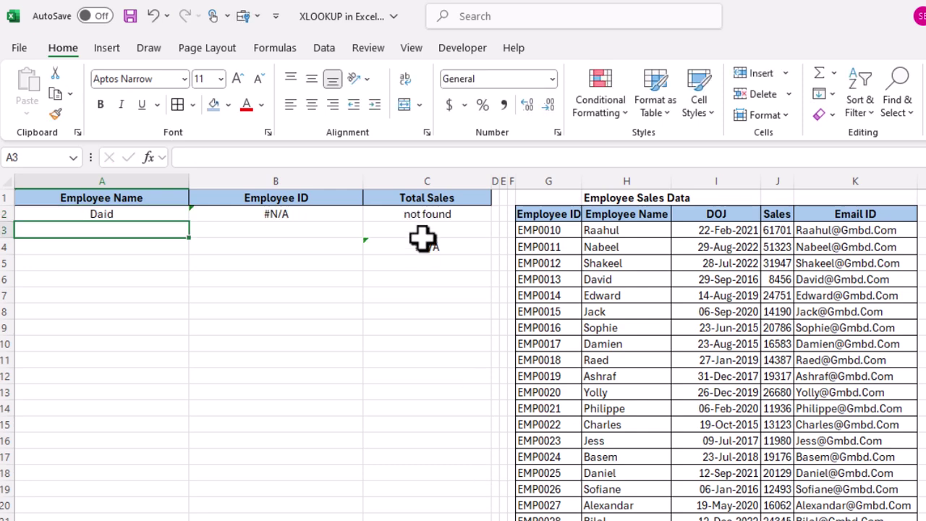
key(ctrl+z)
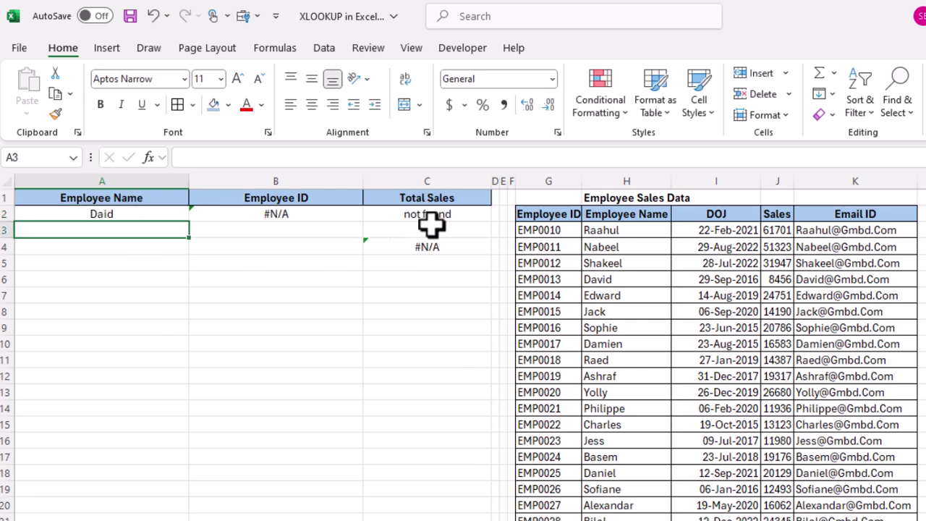
Extend the XLOOKUP in C2 with empty match_mode and search_mode arguments after "not found", reviewing the options offered for each
double_click(455, 215)
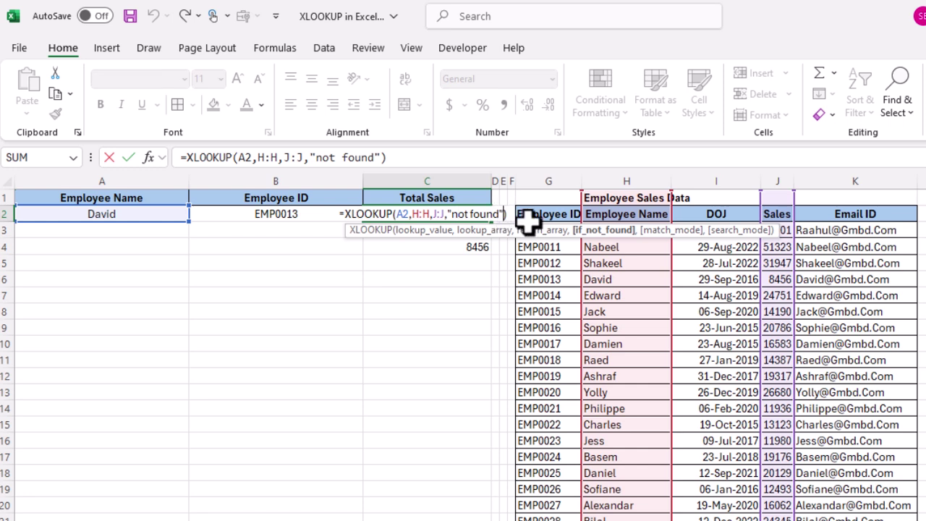
text(,)
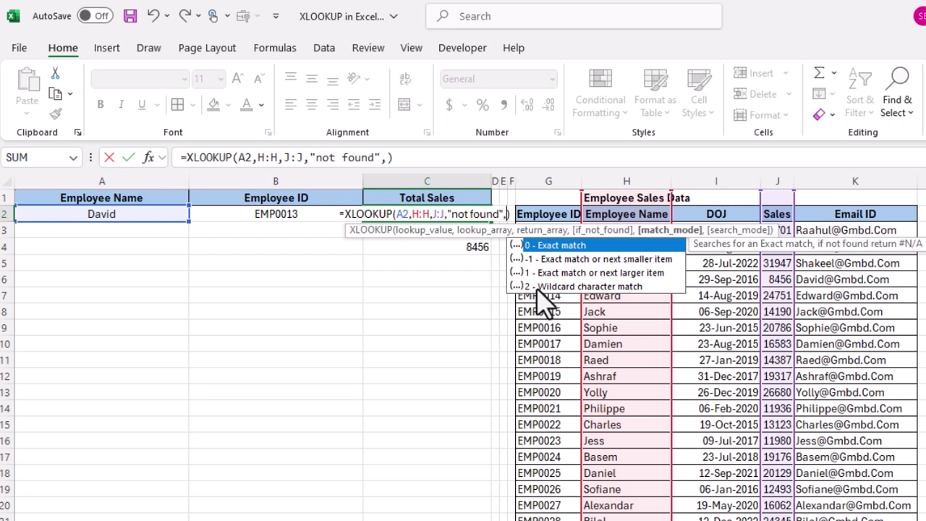
text(,)
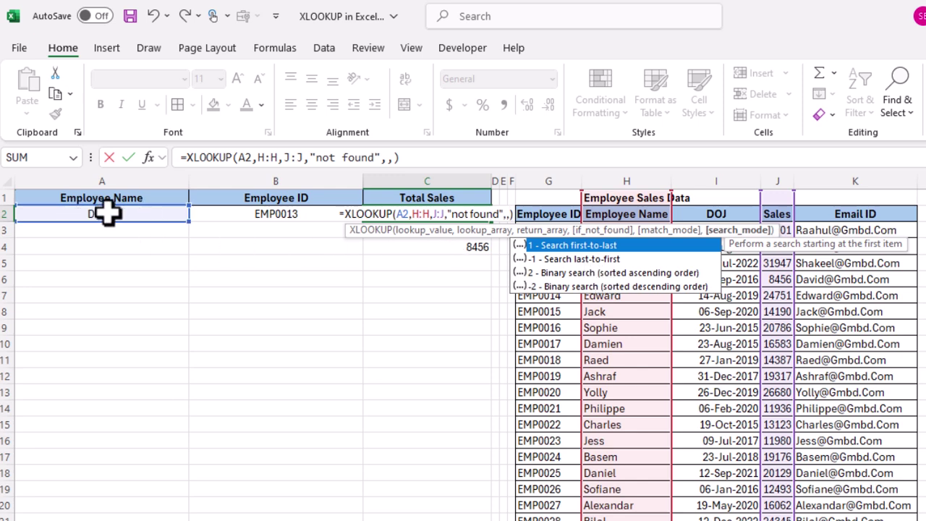
scroll(629, 463, down, 3)
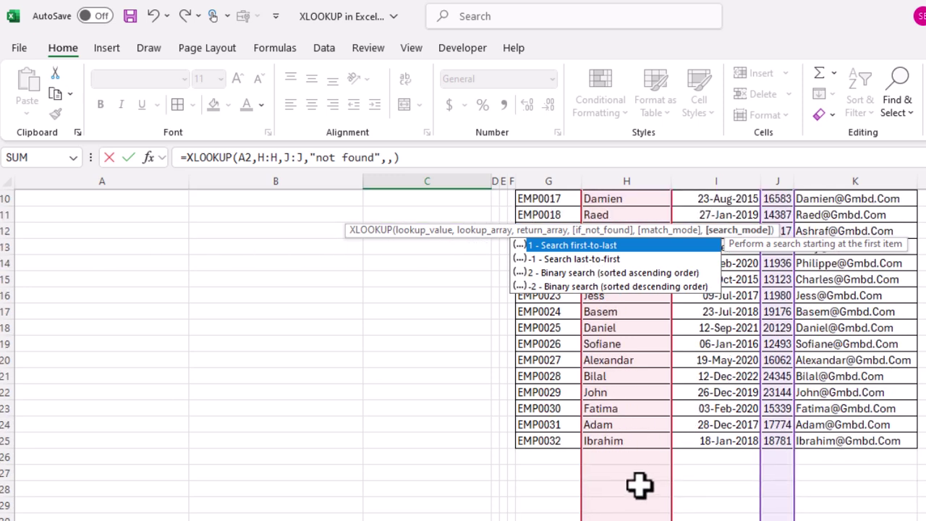
scroll(640, 488, up, 3)
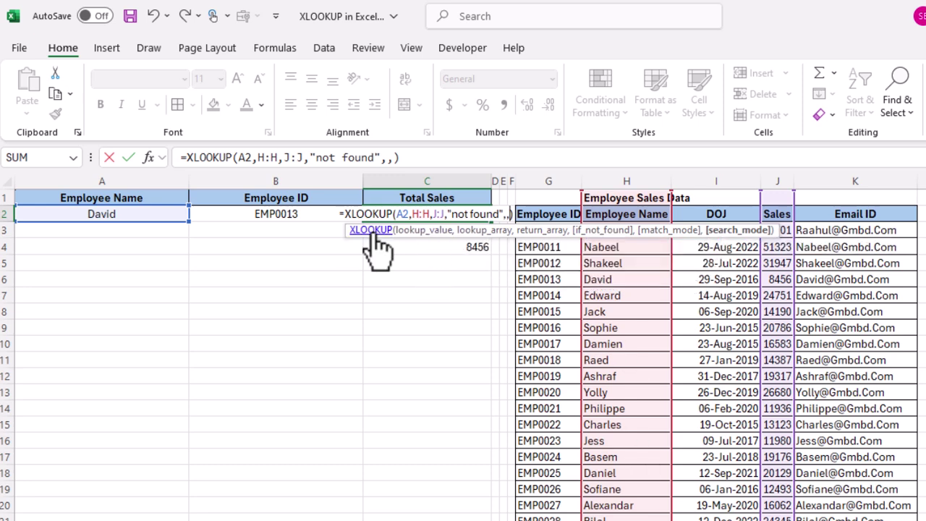
key(ctrl+Return)
Trace the record in row 6 matching A2, and the upward search direction through the Employee Name column from its end
click(46, 217)
drag(614, 279, 796, 286)
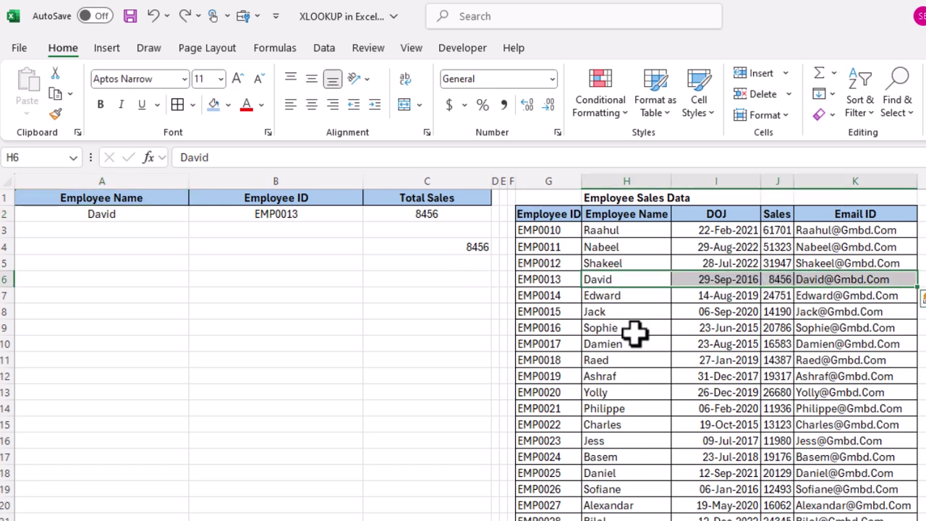
scroll(635, 331, down, 5)
click(619, 394)
drag(616, 392, 613, 224)
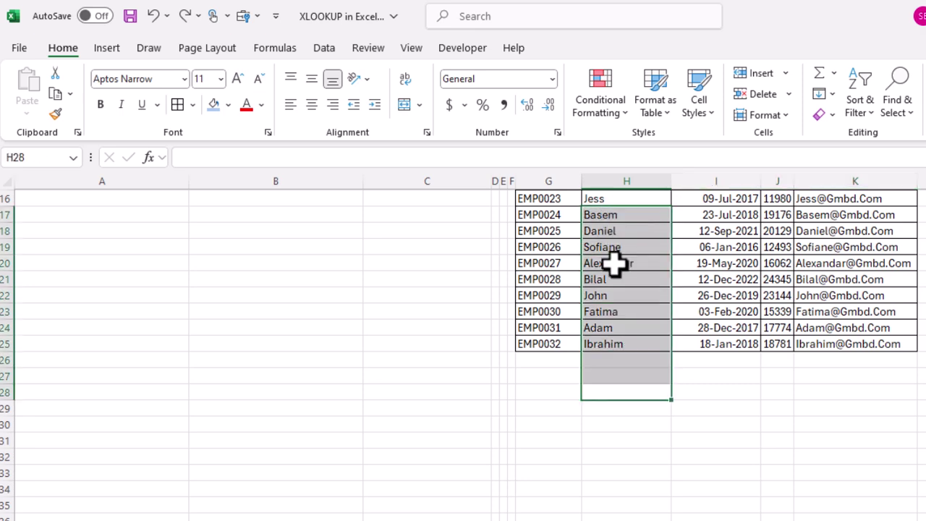
Duplicate the employee record in G6:K6 into the first empty row beneath the sales data, starting at G26
scroll(614, 306, up, 5)
drag(533, 278, 824, 277)
key(ctrl+c)
scroll(823, 277, down, 4)
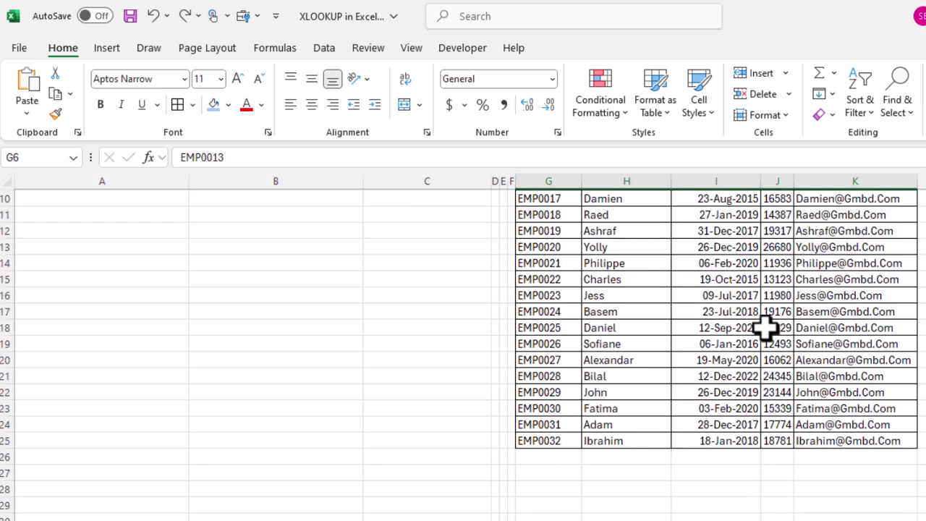
click(537, 404)
key(ctrl+v)
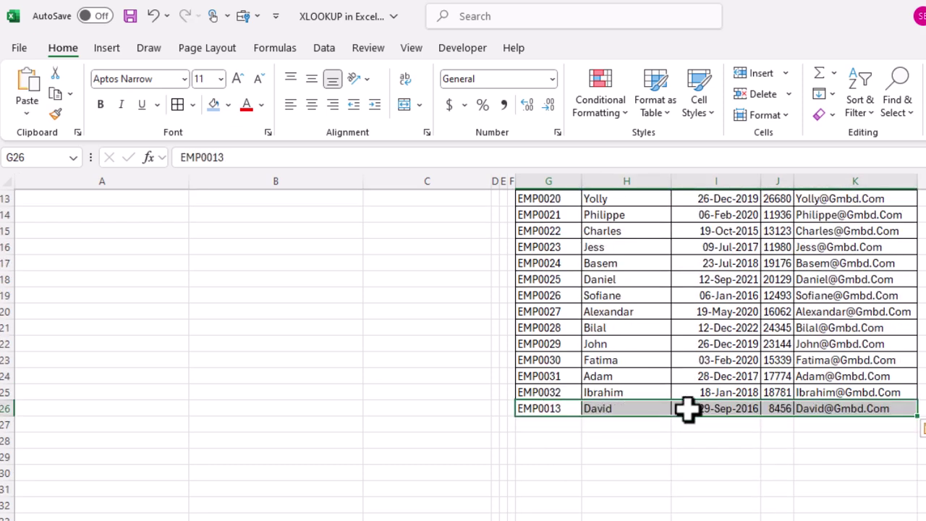
Set the Sales value of the duplicated record in J26 to 4000
click(779, 409)
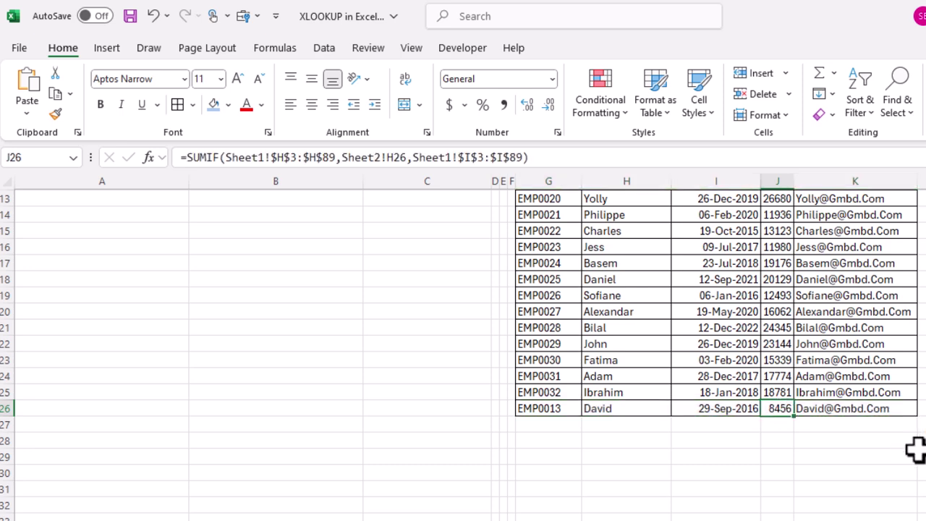
text(4000)
key(Return)
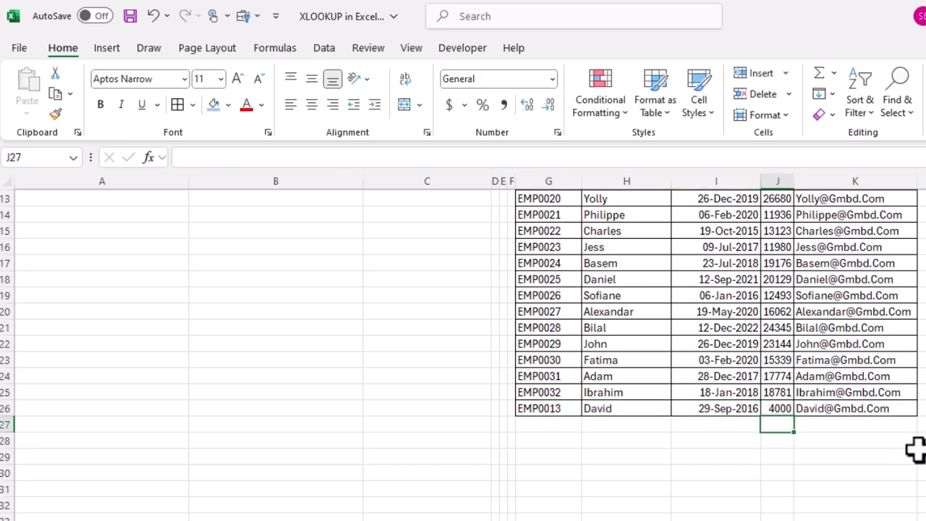
Compare the XLOOKUP in C2 with the original record and its duplicate at the end of the sales data
scroll(715, 389, up, 4)
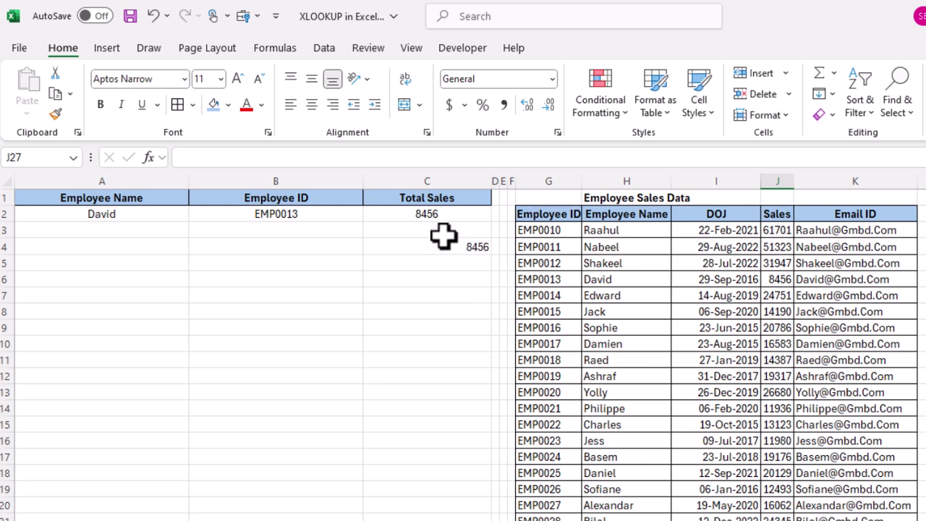
click(426, 211)
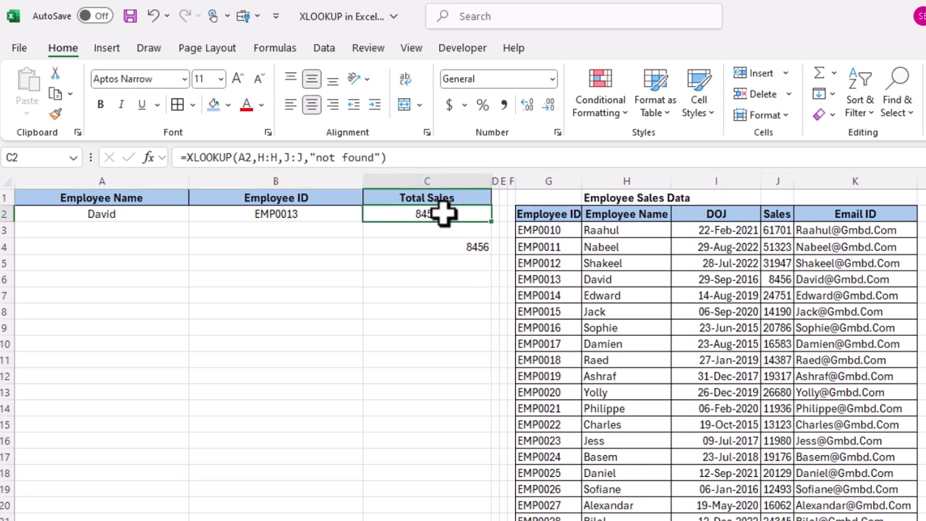
scroll(618, 434, down, 4)
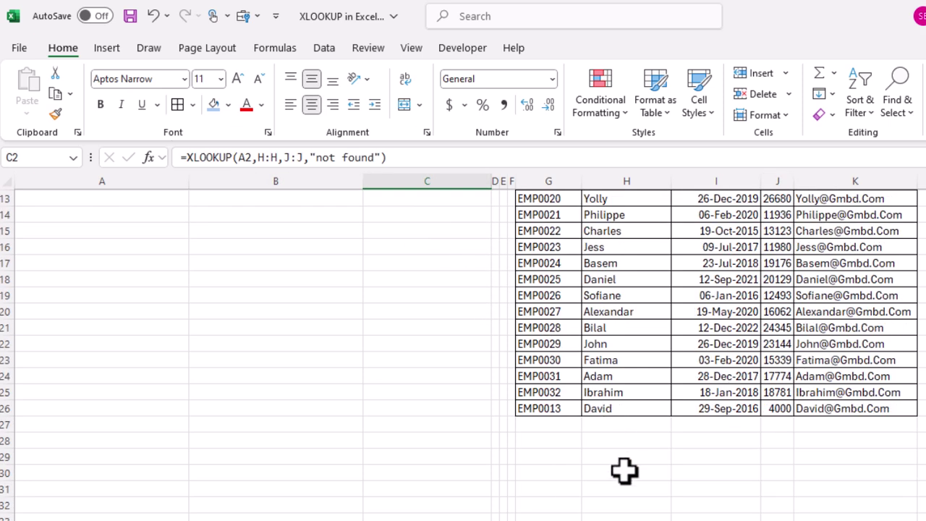
scroll(632, 436, up, 2)
scroll(632, 437, down, 3)
drag(578, 360, 569, 333)
scroll(782, 361, up, 5)
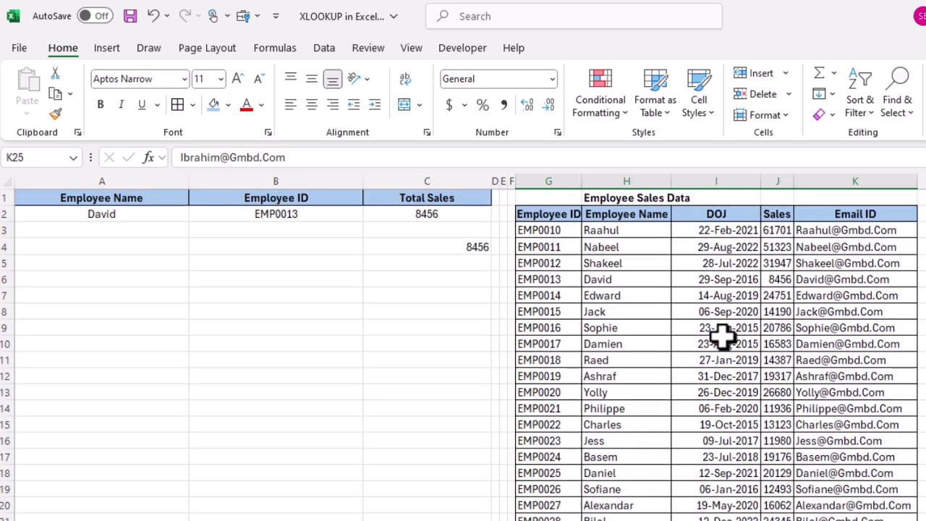
Set the search_mode of the XLOOKUP in C2 to -1, search last-to-first, leaving match_mode empty, and check the match in row 26
double_click(463, 213)
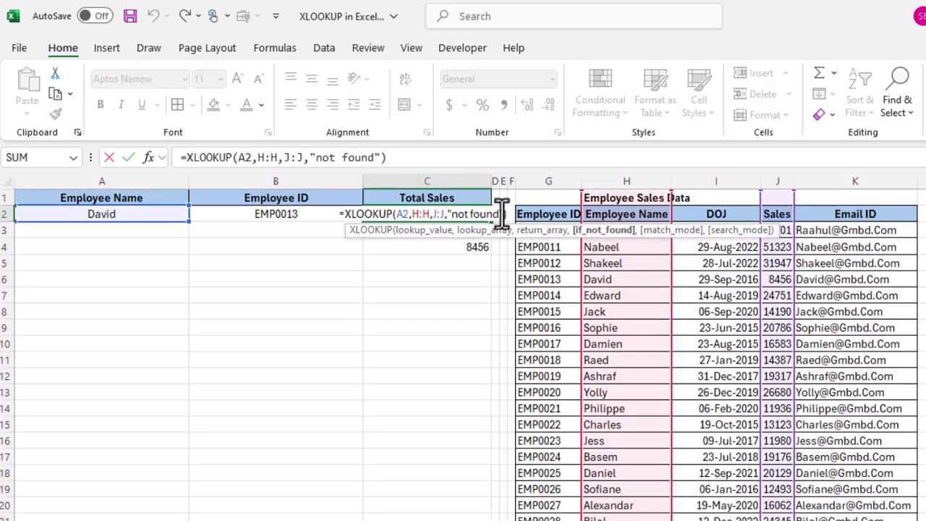
text(,,)
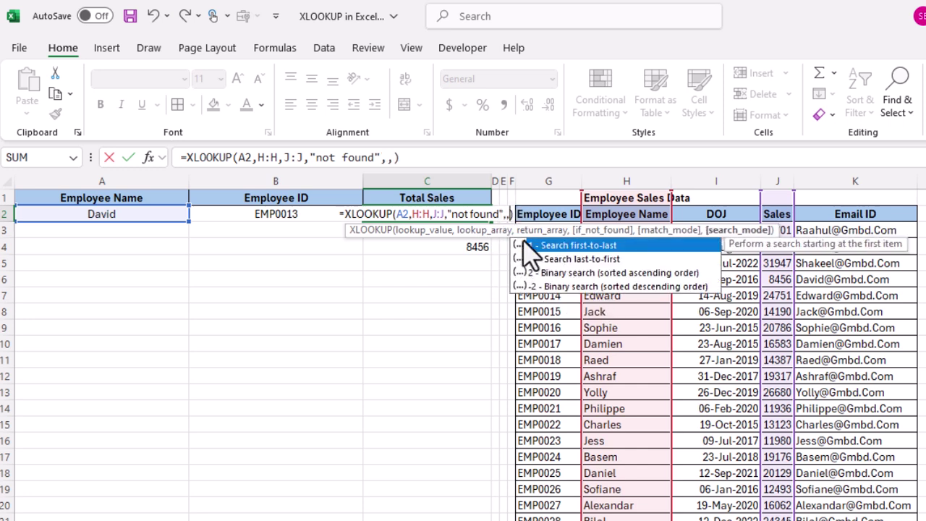
double_click(600, 259)
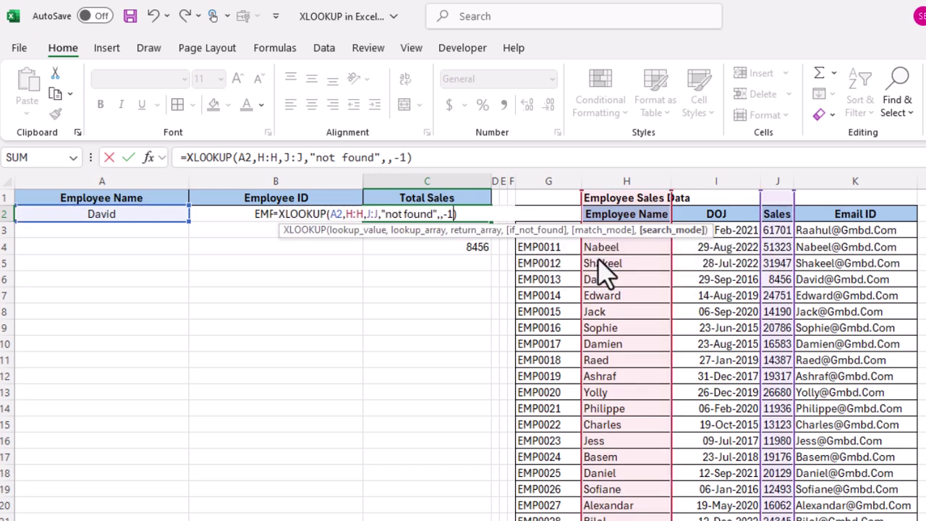
key(Return)
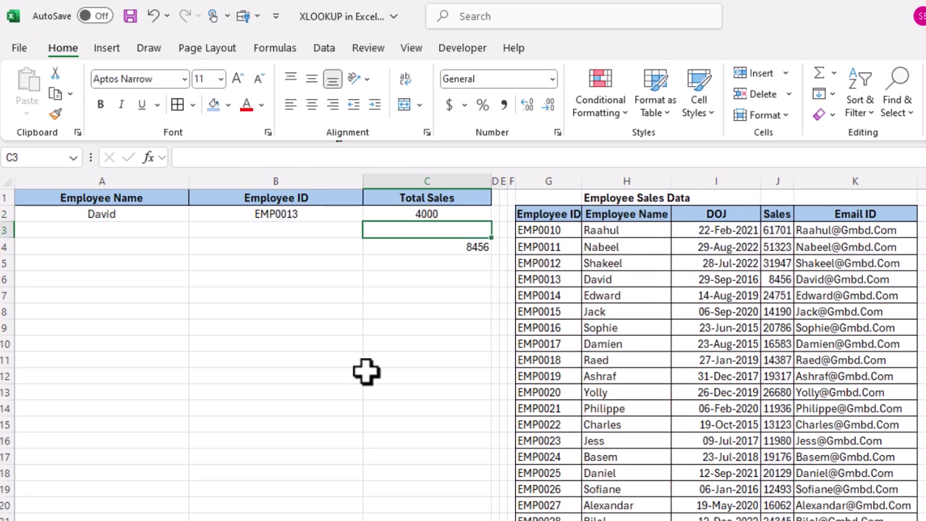
click(436, 214)
scroll(601, 441, down, 3)
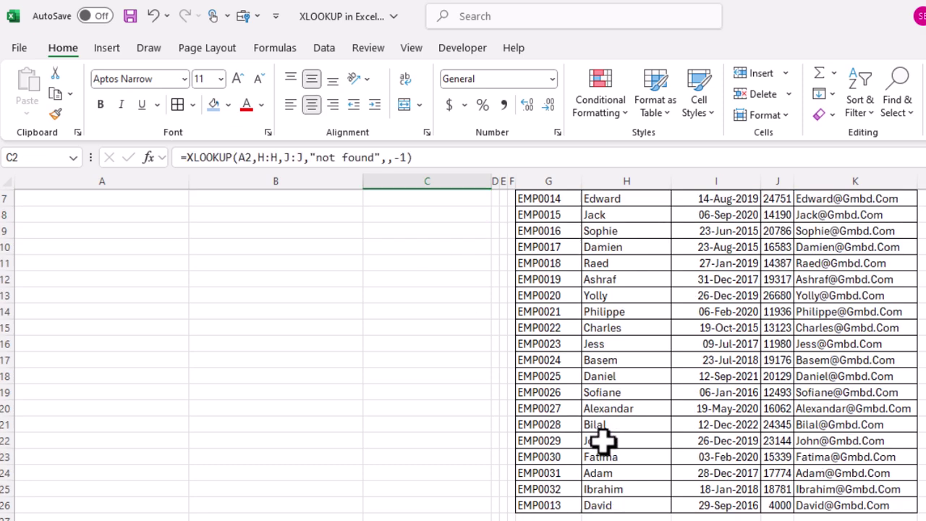
drag(544, 458, 844, 463)
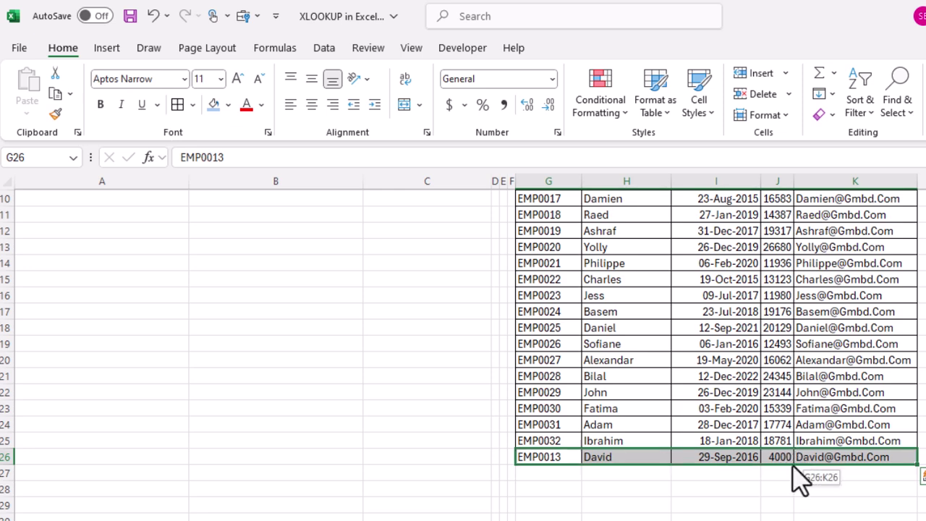
scroll(794, 440, up, 3)
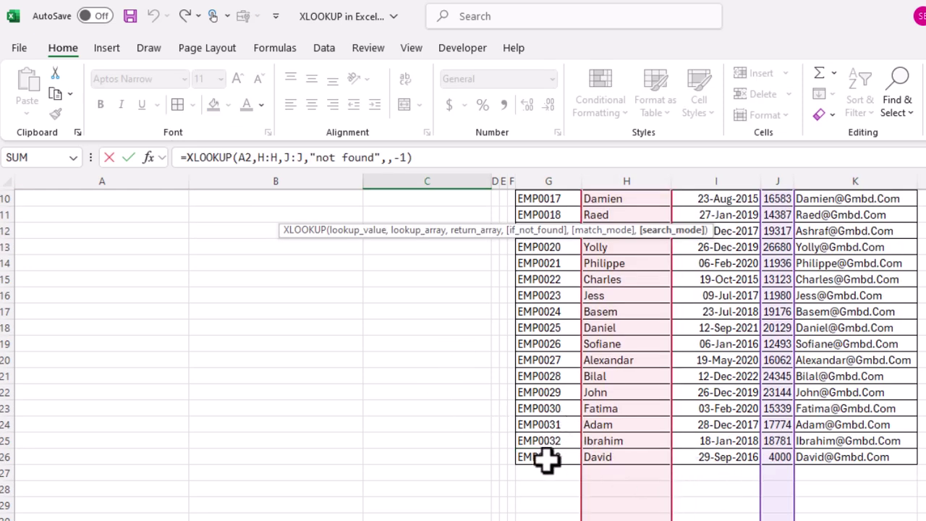
Change the search_mode of the XLOOKUP in C2 to 1, search first-to-last
scroll(910, 457, up, 3)
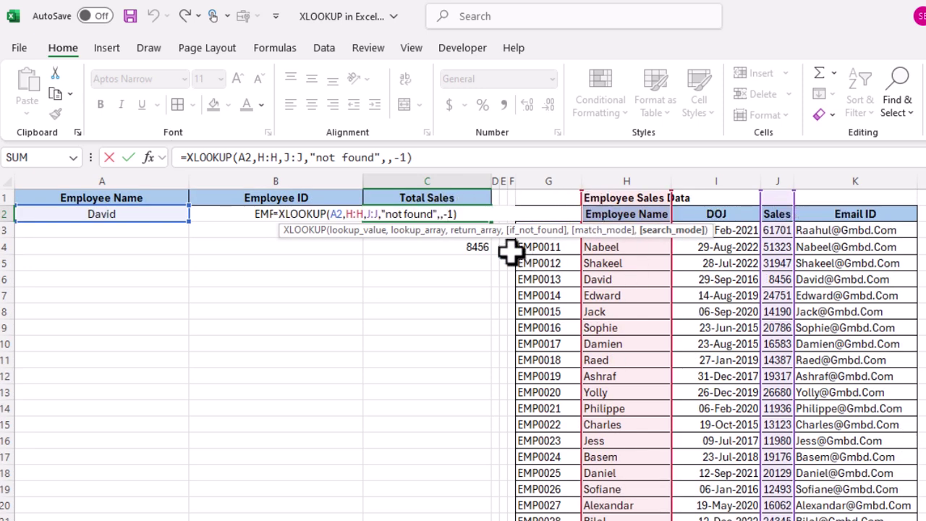
key(BackSpace)
key(BackSpace)
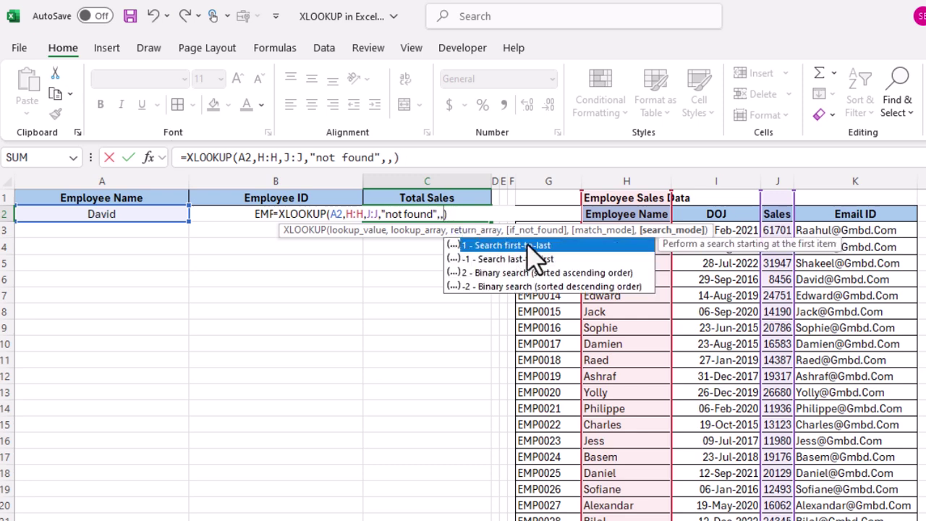
text(1)
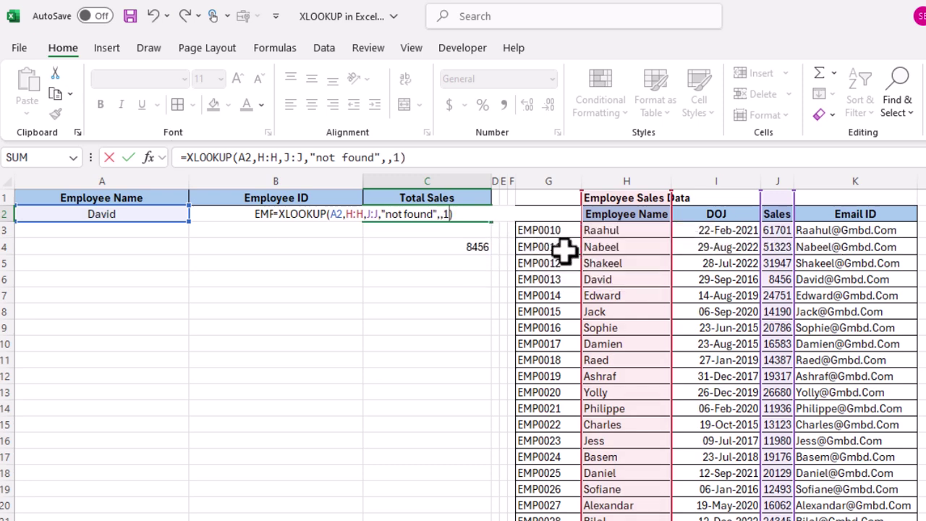
key(Return)
Compare the lookup results in row 2 with the matching record in row 6, and examine the VLOOKUP formula in C4
click(480, 212)
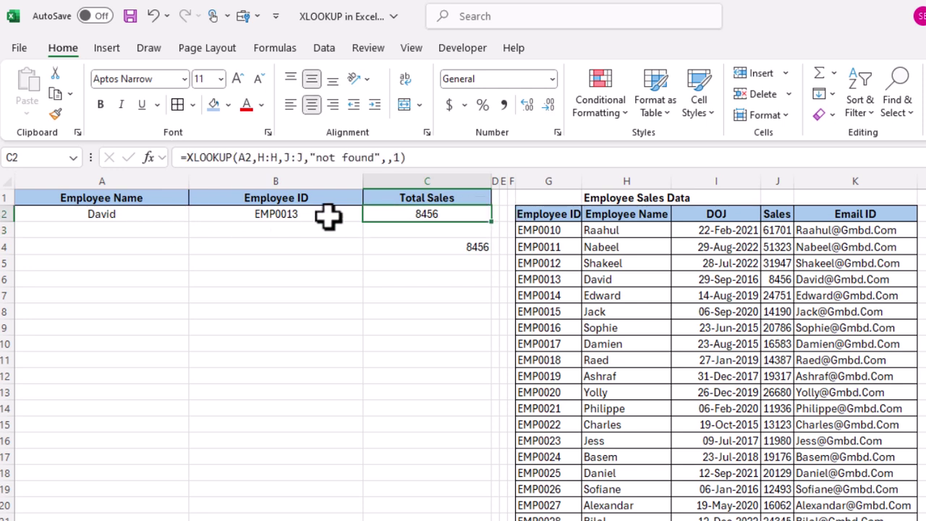
drag(123, 214, 416, 213)
click(434, 215)
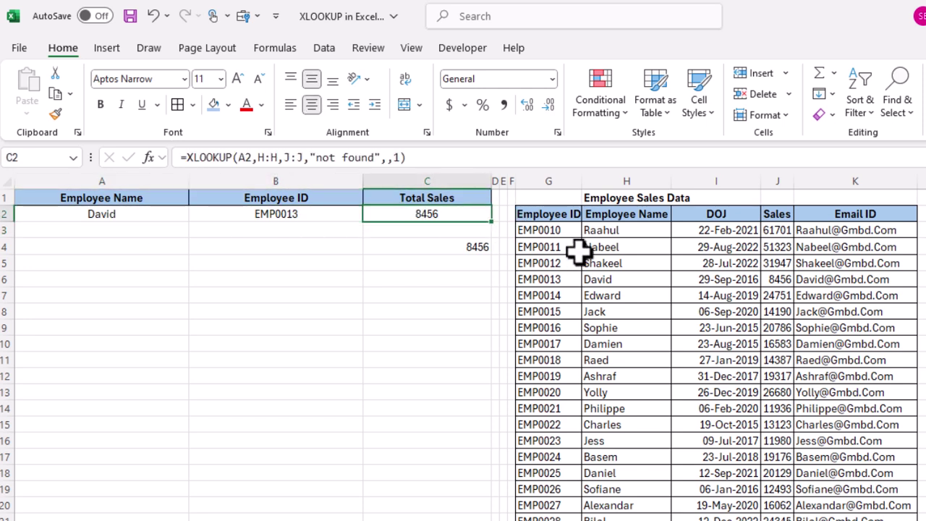
drag(612, 230, 827, 283)
click(612, 276)
click(834, 283)
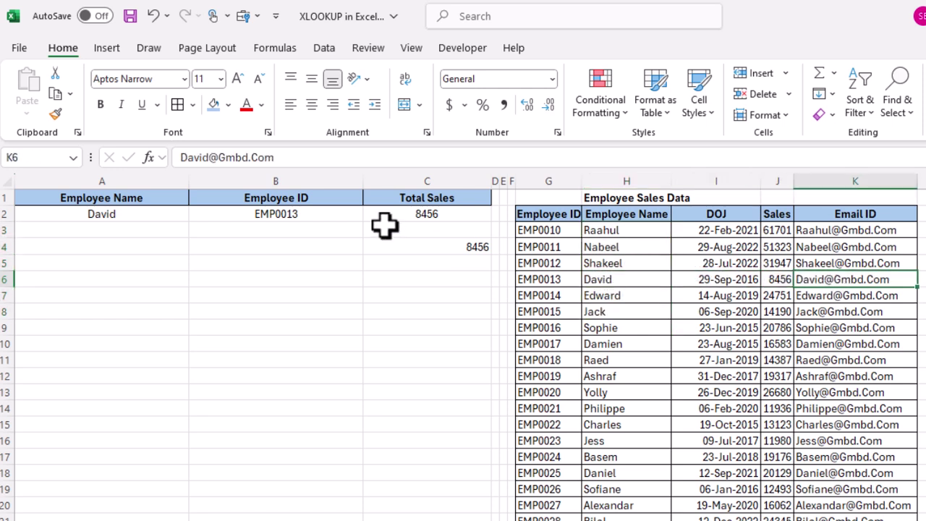
click(101, 212)
drag(259, 214, 438, 211)
click(439, 210)
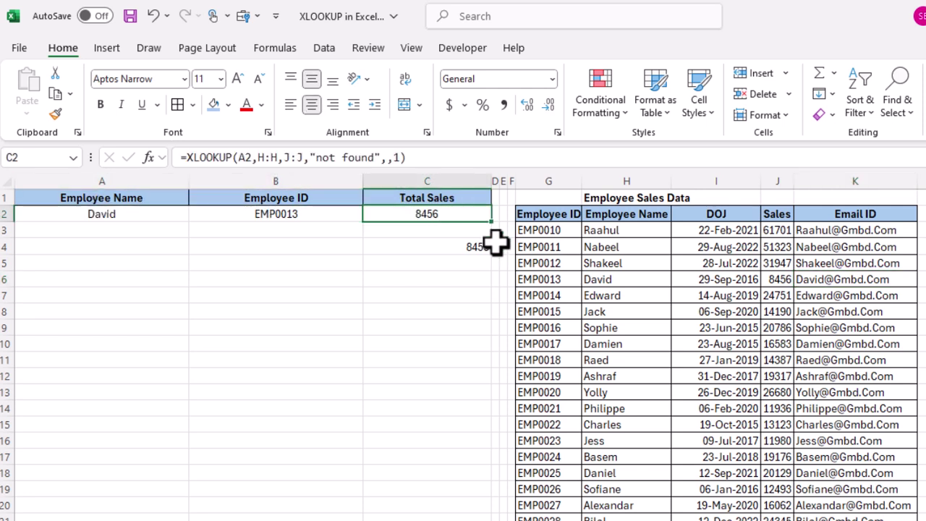
click(440, 246)
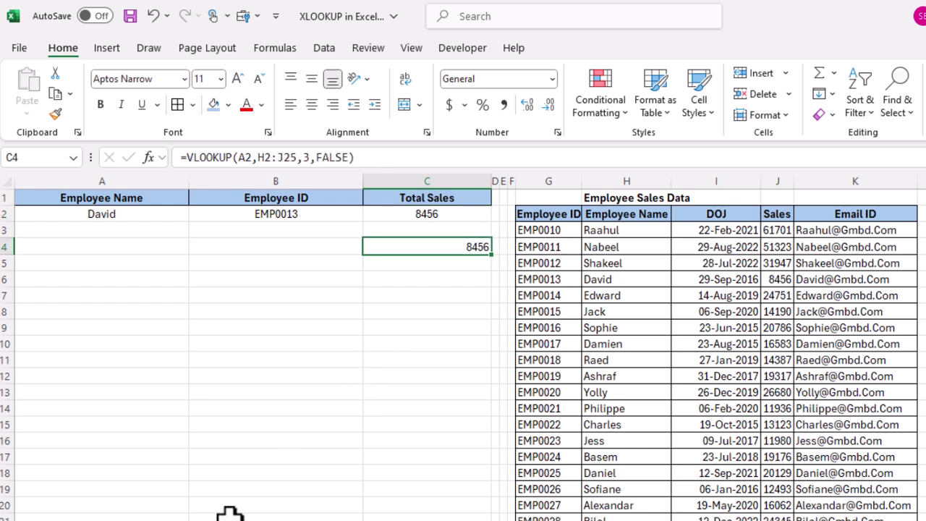